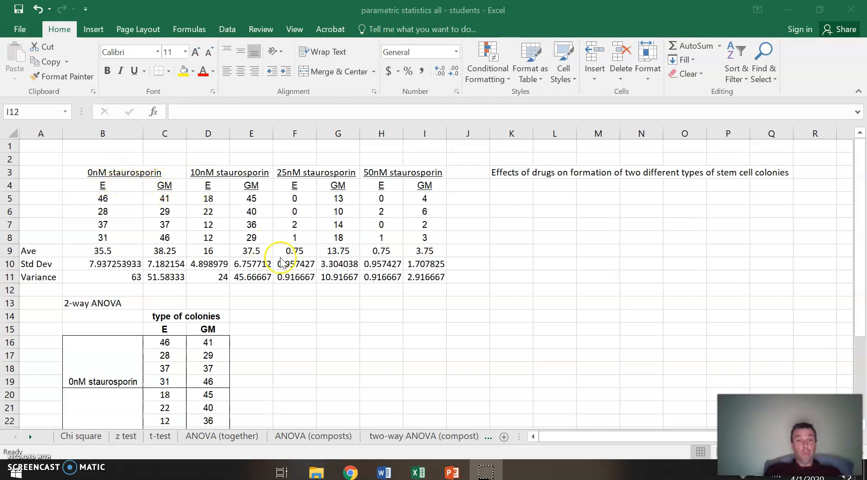
{"action": "scroll", "coordinate": [294, 354], "scroll_direction": "down", "scroll_amount": 2}
{"action": "key", "text": "ctrl+z"}
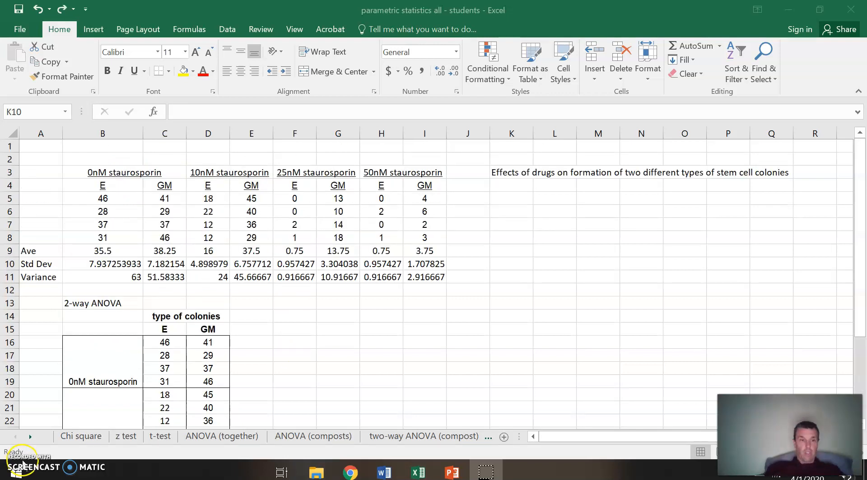
{"action": "key", "text": "ctrl+y"}
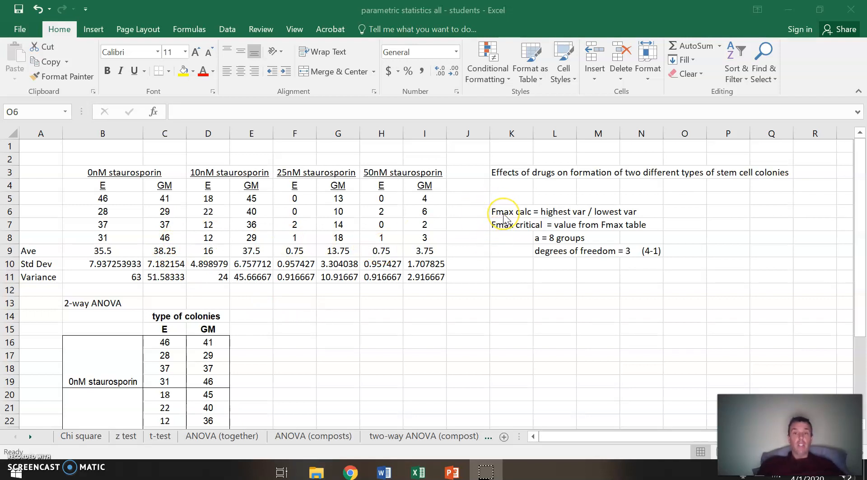
Calculate Fmax in O6 as the highest variance divided by the lowest, using the formula =B11/H11.
{"action": "left_click", "coordinate": [682, 209]}
{"action": "left_click", "coordinate": [683, 210]}
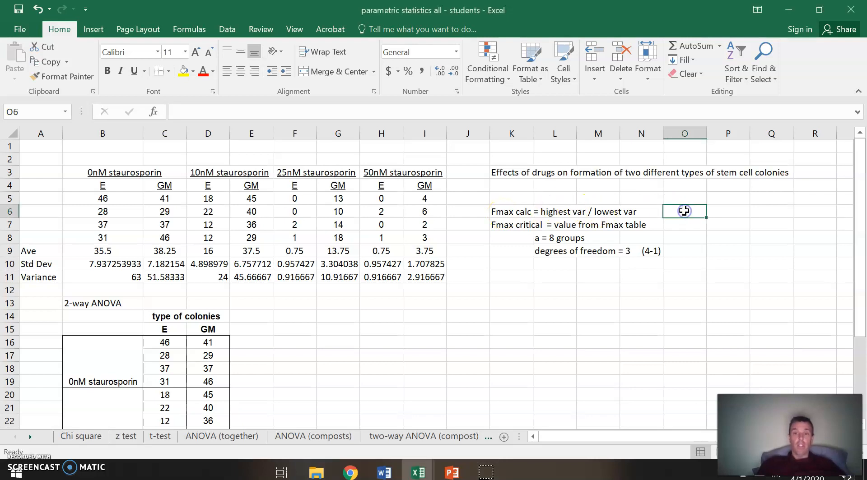
{"action": "type", "text": "="}
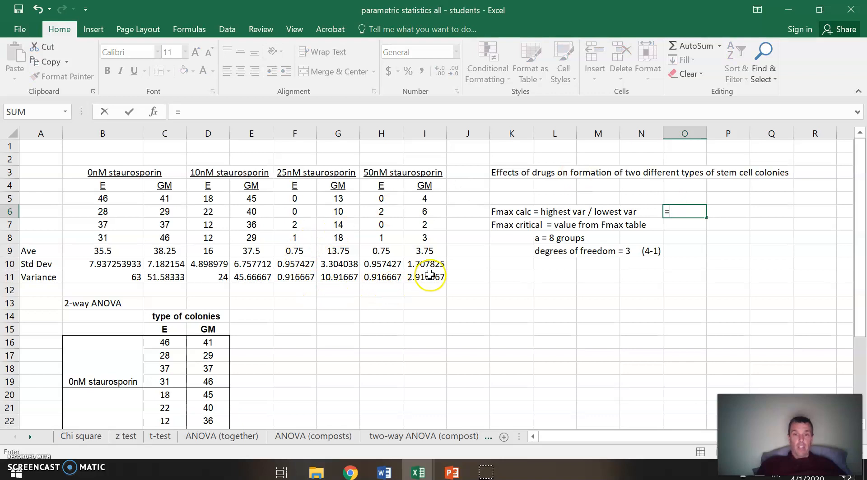
{"action": "left_click", "coordinate": [129, 278]}
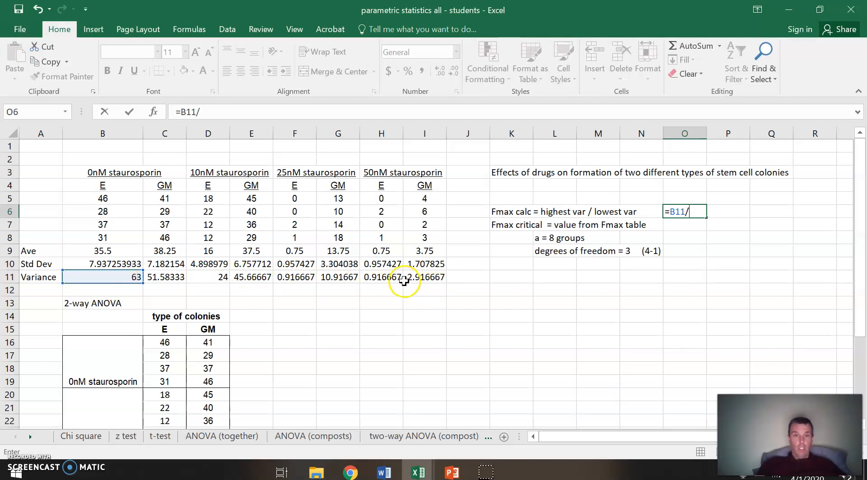
{"action": "left_click", "coordinate": [368, 279]}
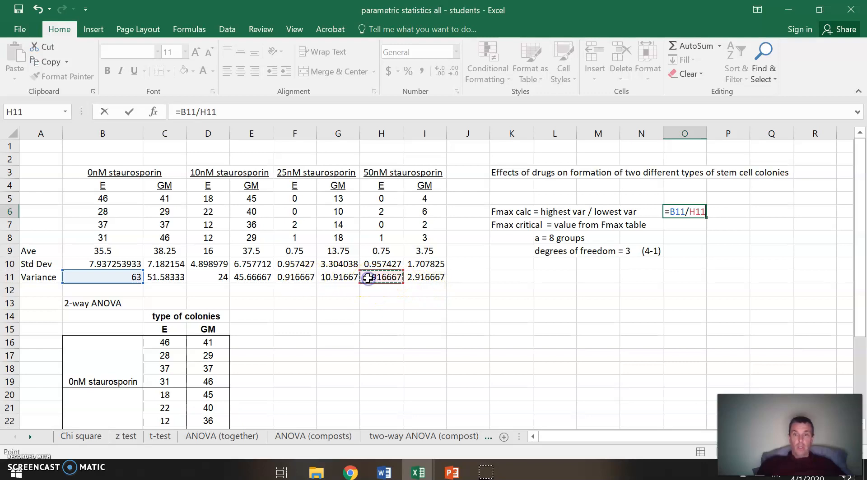
{"action": "key", "text": "Return"}
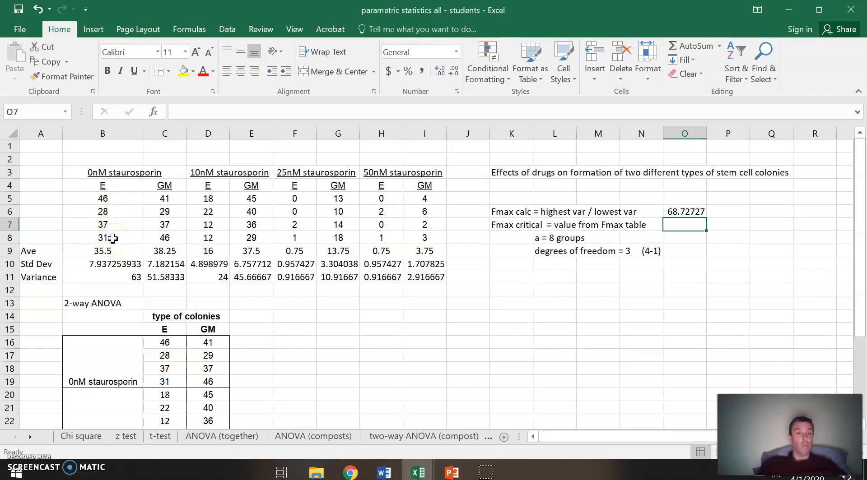
Look up the Fmax critical value for 8 groups and 3 degrees of freedom in the PowerPoint slide's table and enter 83 in O7.
{"action": "left_click", "coordinate": [451, 472]}
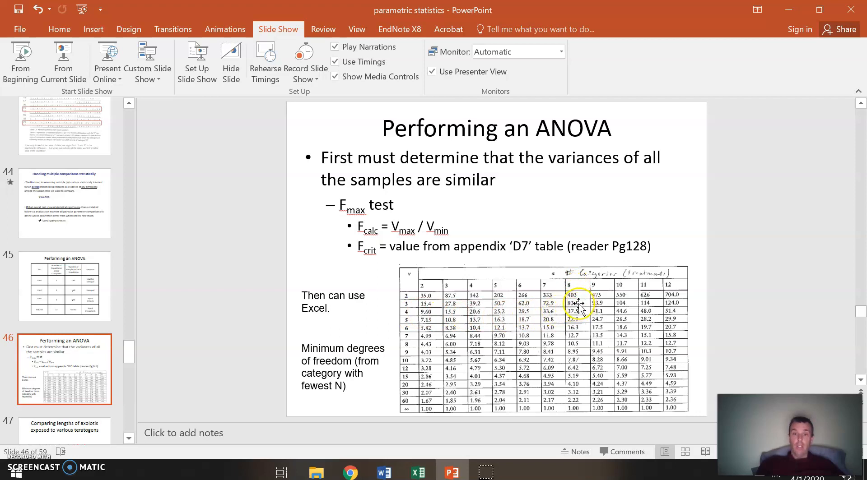
{"action": "left_click", "coordinate": [420, 474]}
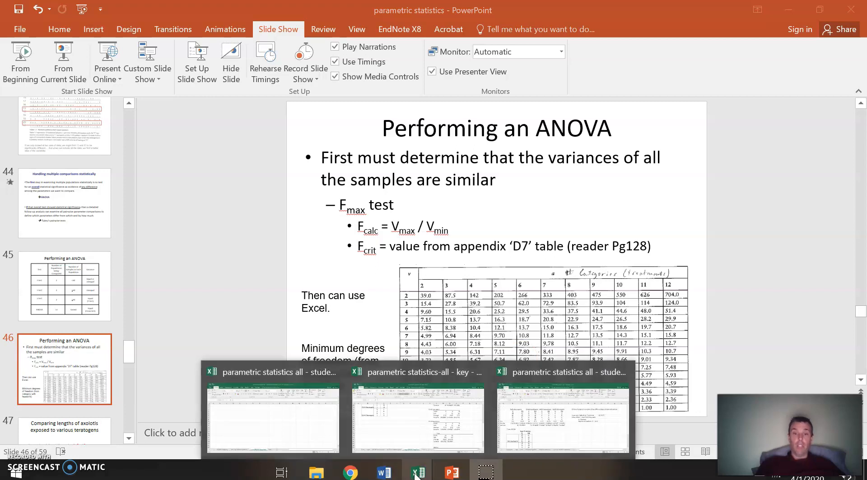
{"action": "left_click", "coordinate": [533, 427]}
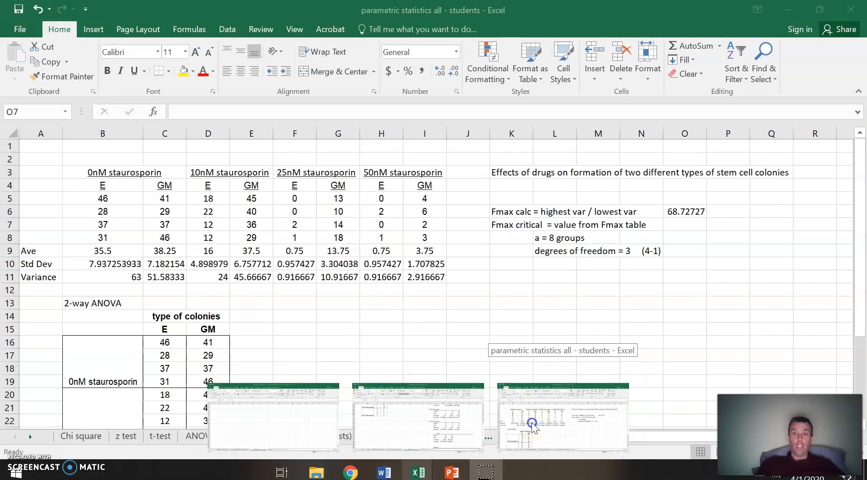
{"action": "type", "text": "83"}
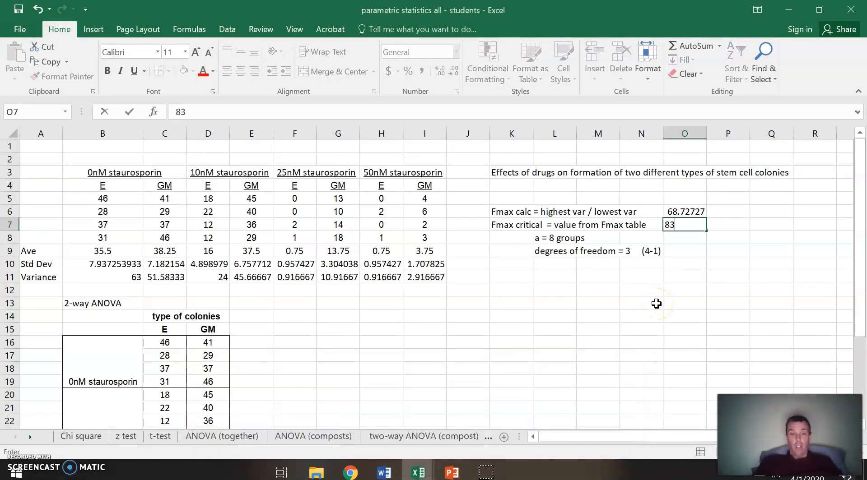
{"action": "left_click", "coordinate": [691, 321]}
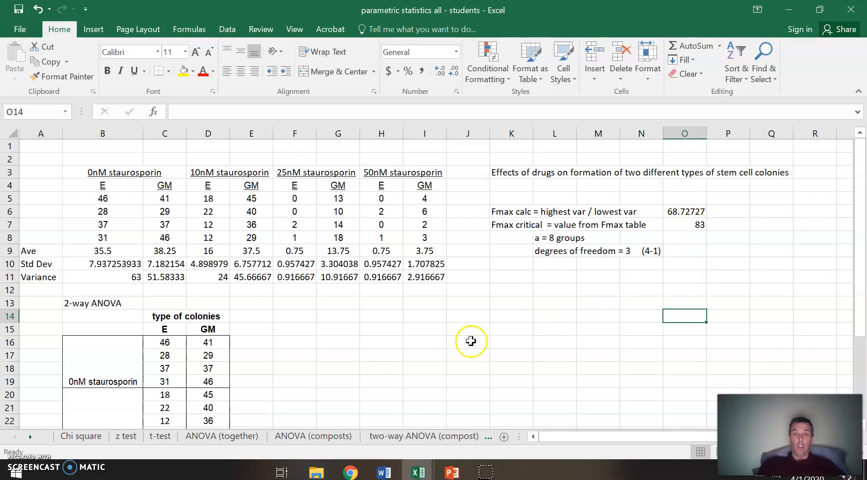
Examine how the 2-way ANOVA table arranges the colony counts by colony type and staurosporin concentration.
{"action": "scroll", "coordinate": [470, 341], "scroll_direction": "down", "scroll_amount": 2}
{"action": "scroll", "coordinate": [470, 341], "scroll_direction": "up", "scroll_amount": 2}
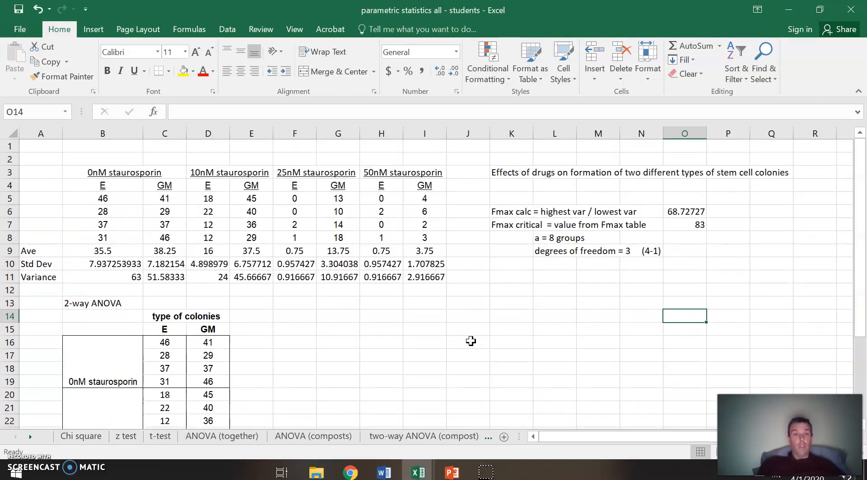
{"action": "scroll", "coordinate": [470, 341], "scroll_direction": "down", "scroll_amount": 4}
{"action": "scroll", "coordinate": [471, 341], "scroll_direction": "up", "scroll_amount": 1}
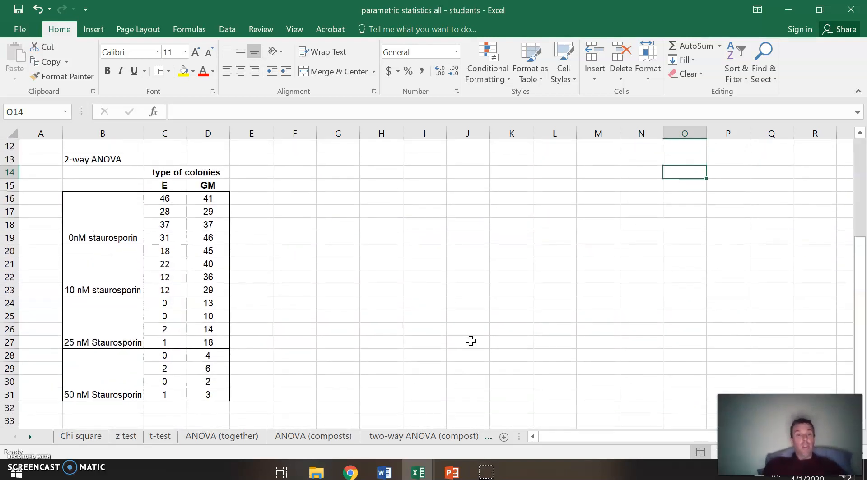
{"action": "scroll", "coordinate": [470, 342], "scroll_direction": "up", "scroll_amount": 2}
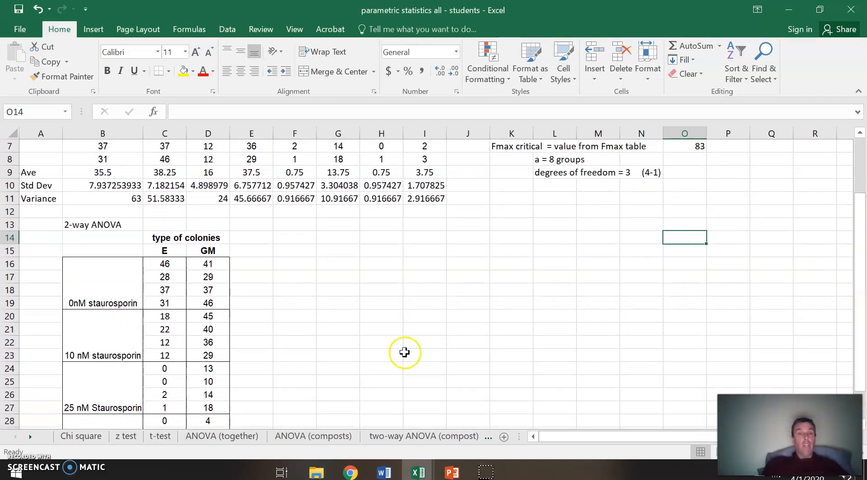
{"action": "scroll", "coordinate": [404, 352], "scroll_direction": "up", "scroll_amount": 1}
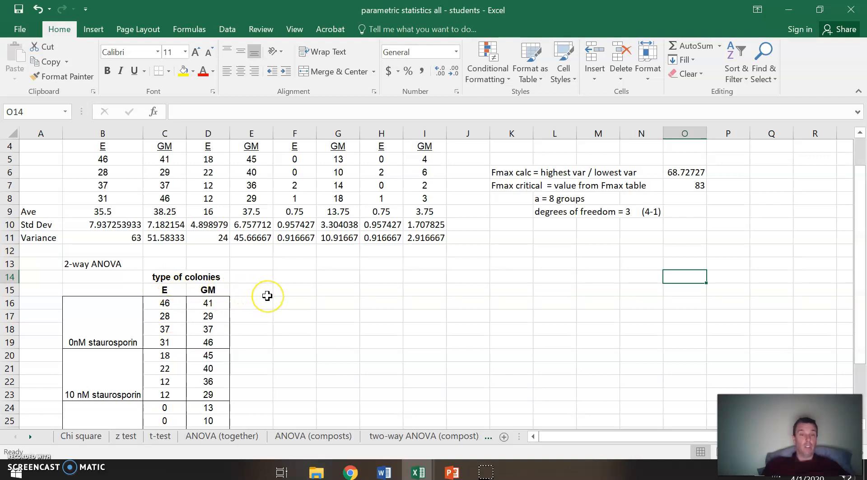
{"action": "scroll", "coordinate": [267, 295], "scroll_direction": "down", "scroll_amount": 1}
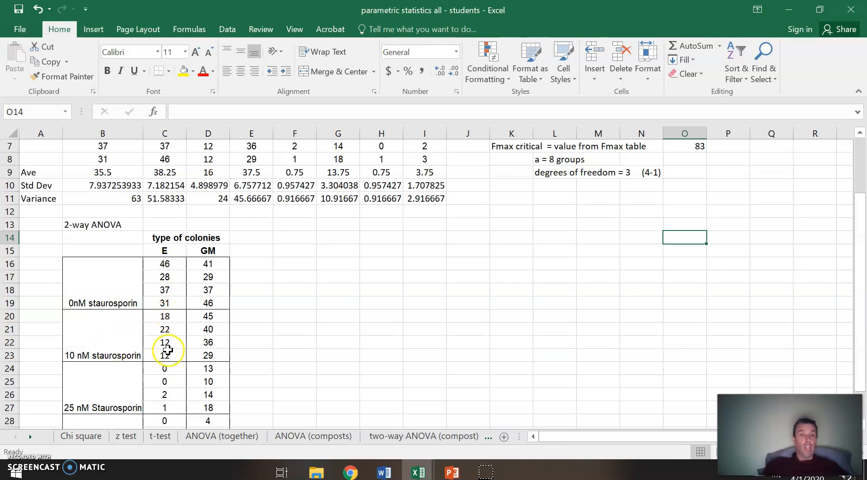
{"action": "scroll", "coordinate": [260, 339], "scroll_direction": "down", "scroll_amount": 1}
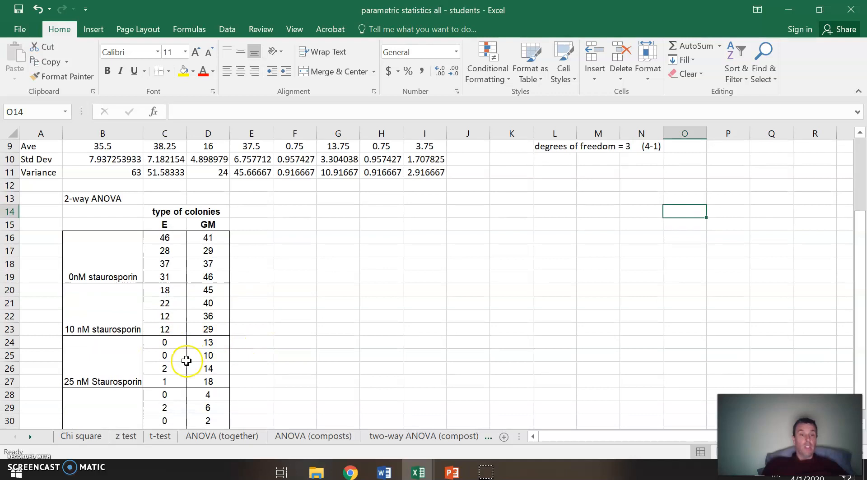
{"action": "scroll", "coordinate": [248, 366], "scroll_direction": "down", "scroll_amount": 2}
{"action": "scroll", "coordinate": [249, 366], "scroll_direction": "up", "scroll_amount": 2}
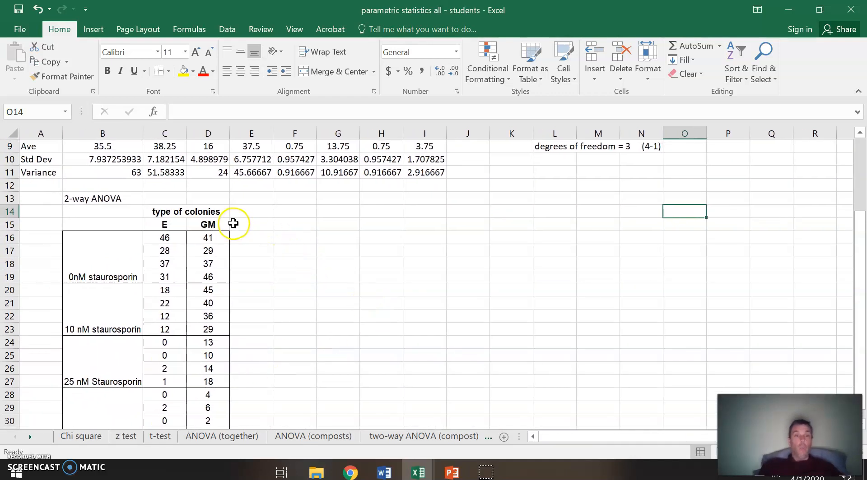
Enter the column headings E in G15 and GM in H15 for a new 2-way ANOVA table.
{"action": "left_click", "coordinate": [342, 225]}
{"action": "type", "text": "E"}
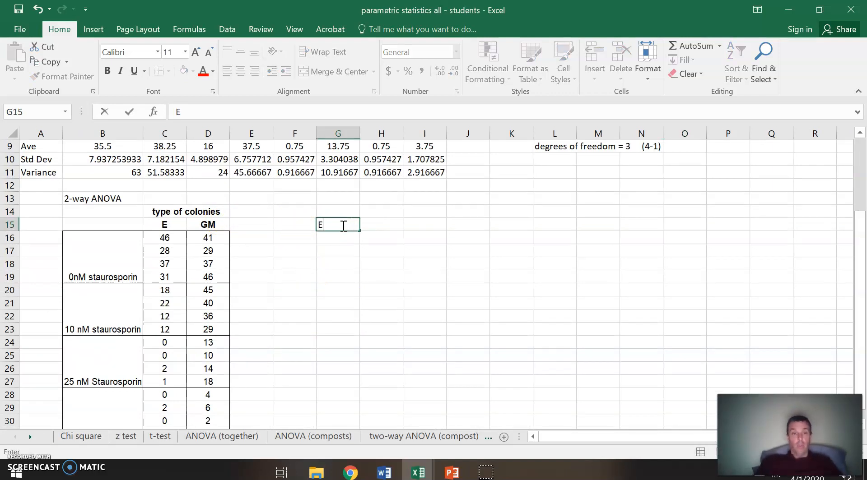
{"action": "key", "text": "Tab"}
{"action": "type", "text": "GM"}
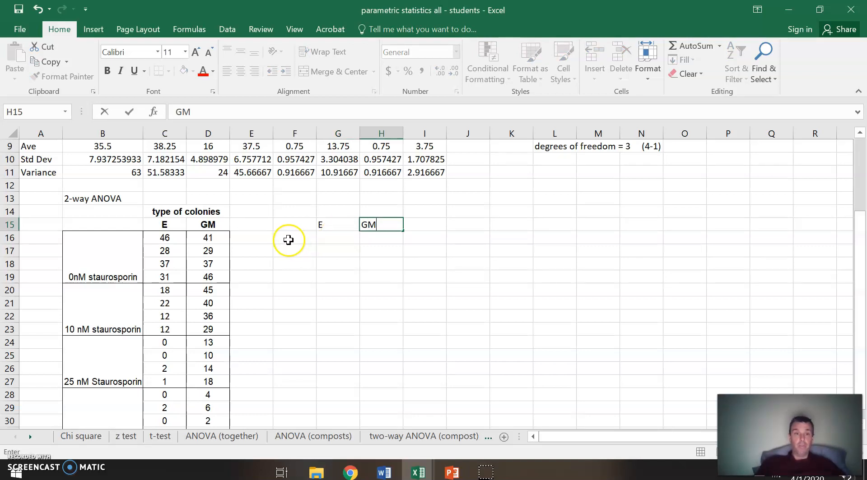
{"action": "left_click", "coordinate": [381, 254]}
Copy the four 0nM staurosporin E values from B5:B8 into the new E column starting at G16.
{"action": "scroll", "coordinate": [381, 254], "scroll_direction": "up", "scroll_amount": 2}
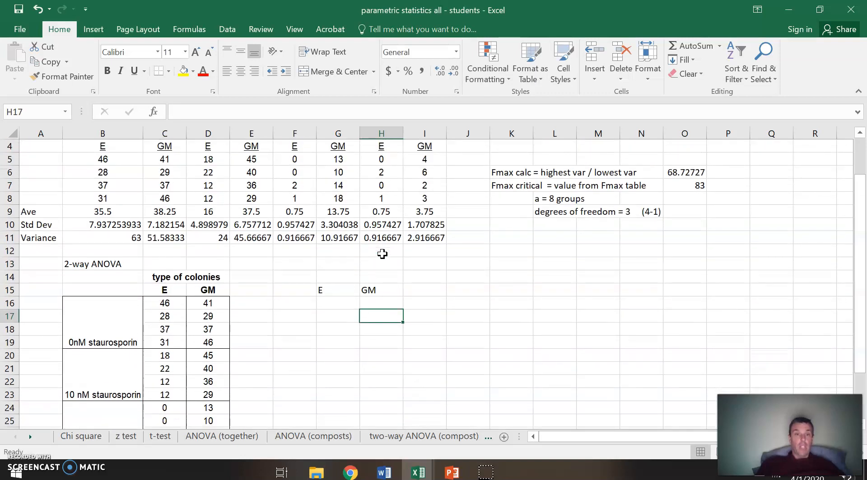
{"action": "scroll", "coordinate": [382, 254], "scroll_direction": "up", "scroll_amount": 1}
{"action": "left_click_drag", "start_coordinate": [121, 199], "coordinate": [124, 236]}
{"action": "key", "text": "ctrl+c"}
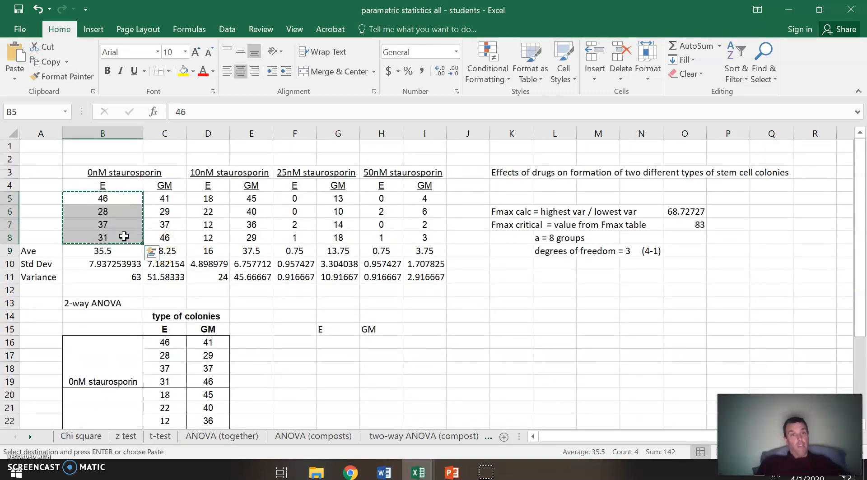
{"action": "left_click", "coordinate": [339, 342]}
{"action": "key", "text": "ctrl+v"}
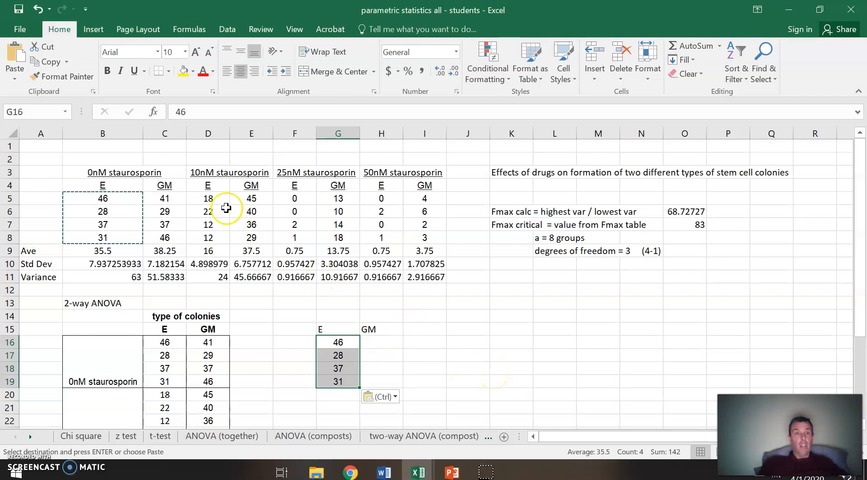
Copy the 10nM staurosporin E values together with their average from D5:D9 into the E column starting at G20.
{"action": "left_click_drag", "start_coordinate": [209, 198], "coordinate": [208, 252]}
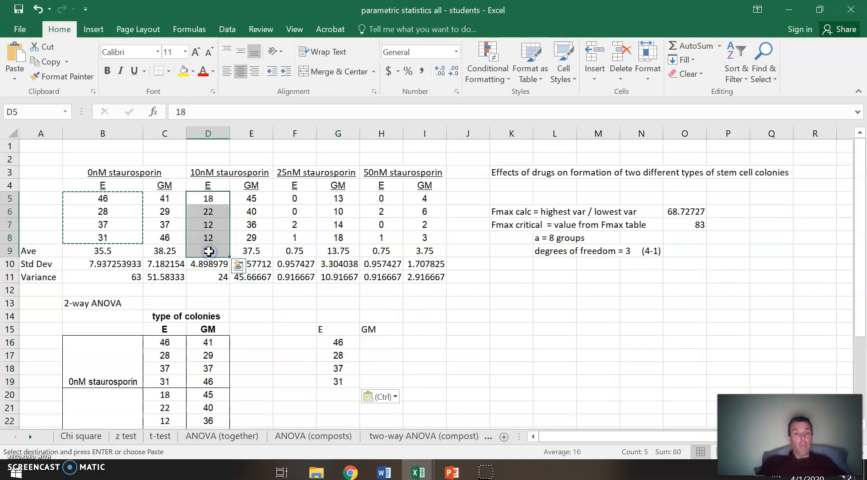
{"action": "key", "text": "ctrl+c"}
{"action": "scroll", "coordinate": [391, 370], "scroll_direction": "down", "scroll_amount": 1}
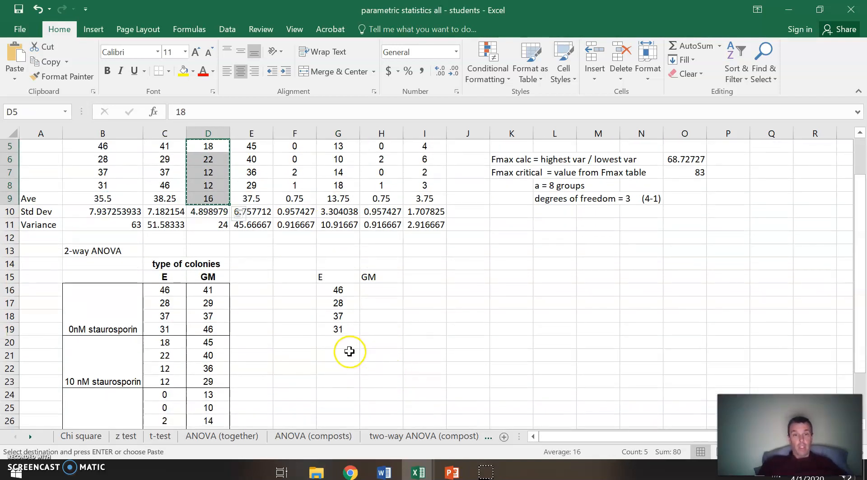
{"action": "left_click", "coordinate": [346, 342]}
{"action": "key", "text": "ctrl+v"}
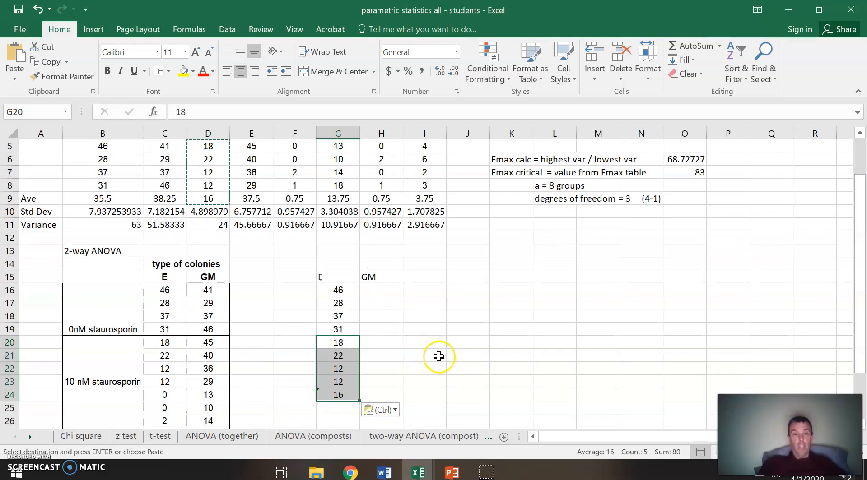
Clear the mistakenly pasted average from G24 so the 10nM E block holds only its four counts.
{"action": "scroll", "coordinate": [440, 356], "scroll_direction": "up", "scroll_amount": 1}
{"action": "left_click_drag", "start_coordinate": [300, 203], "coordinate": [296, 246]}
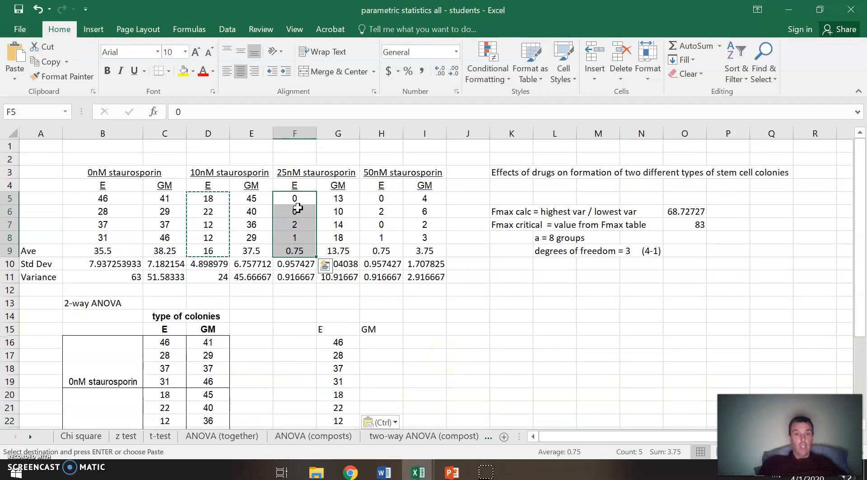
{"action": "scroll", "coordinate": [460, 393], "scroll_direction": "down", "scroll_amount": 1}
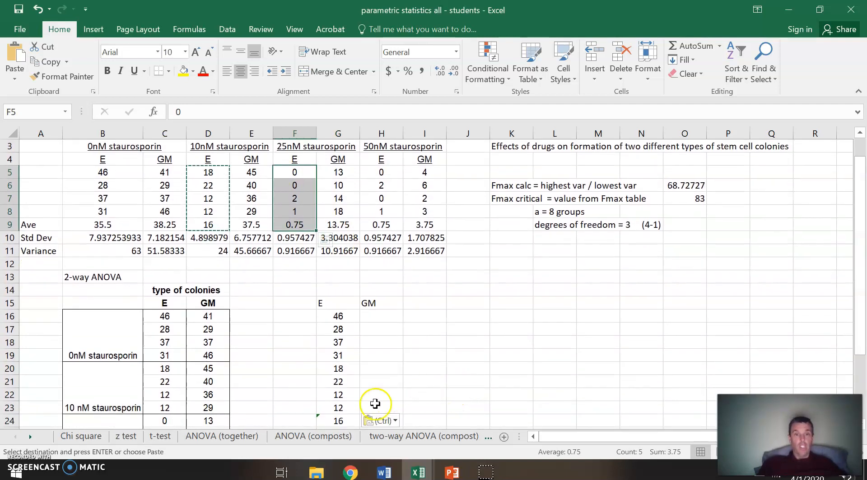
{"action": "left_click", "coordinate": [340, 421]}
{"action": "key", "text": "BackSpace"}
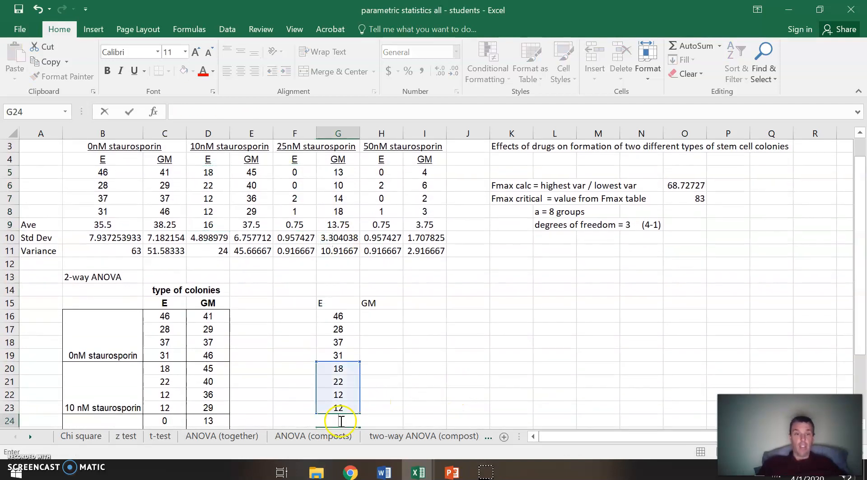
{"action": "left_click", "coordinate": [411, 412]}
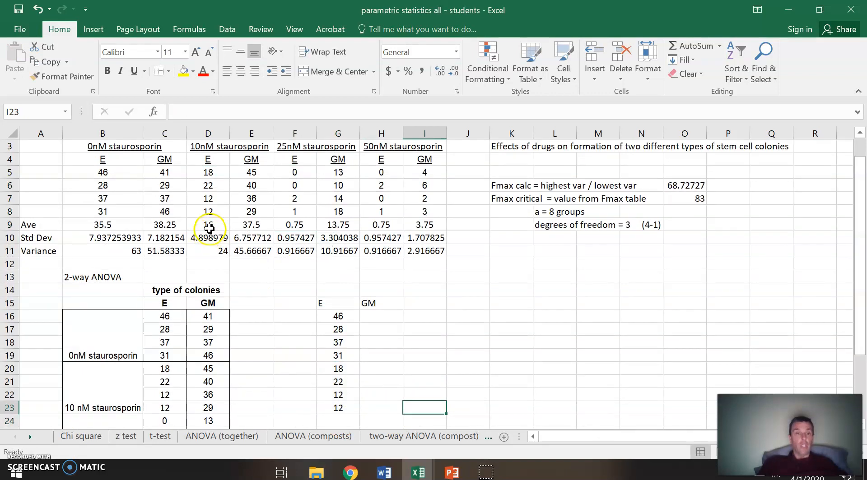
Copy the four 25nM staurosporin E values from F5:F8 into the E column starting at G24.
{"action": "left_click_drag", "start_coordinate": [293, 173], "coordinate": [297, 209]}
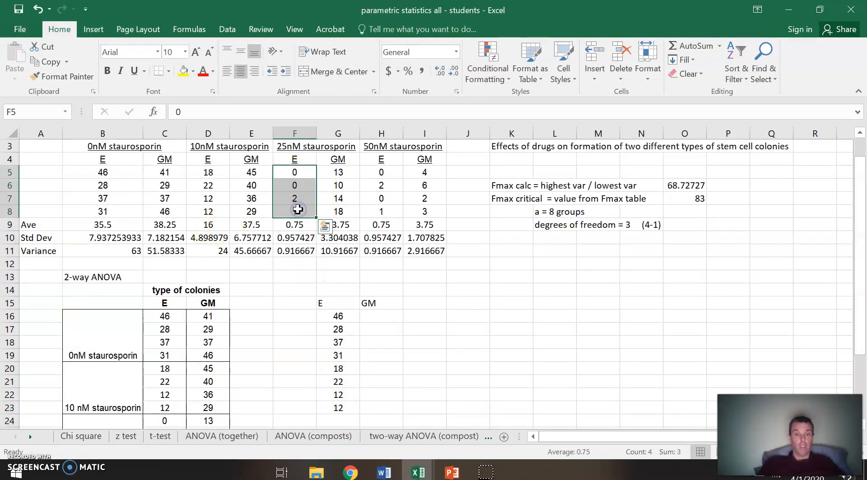
{"action": "key", "text": "ctrl+c"}
{"action": "scroll", "coordinate": [484, 361], "scroll_direction": "down", "scroll_amount": 2}
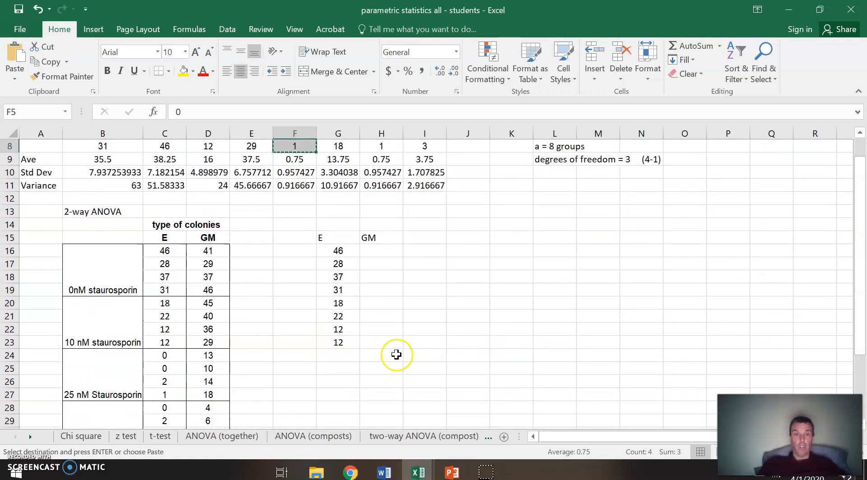
{"action": "left_click", "coordinate": [347, 353]}
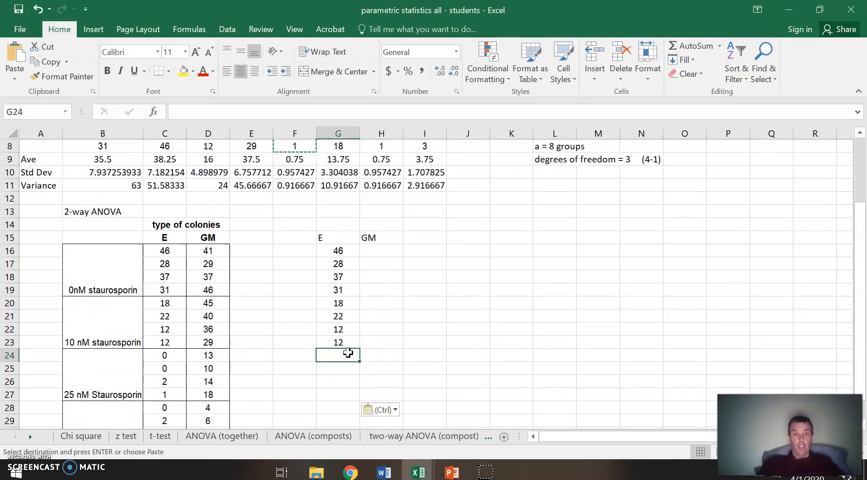
{"action": "key", "text": "ctrl+v"}
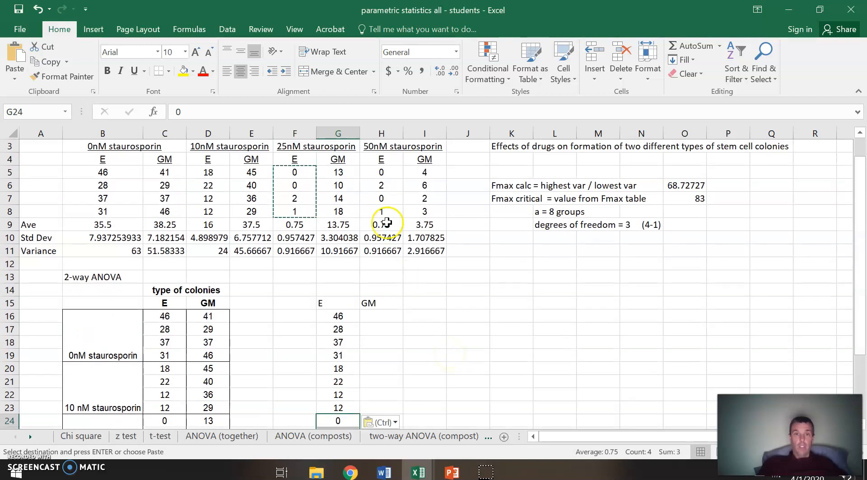
Copy the four 50nM staurosporin E values from H5:H8 into the new E column starting at G28.
{"action": "left_click_drag", "start_coordinate": [383, 172], "coordinate": [387, 213]}
{"action": "key", "text": "ctrl+c"}
{"action": "scroll", "coordinate": [426, 356], "scroll_direction": "down", "scroll_amount": 2}
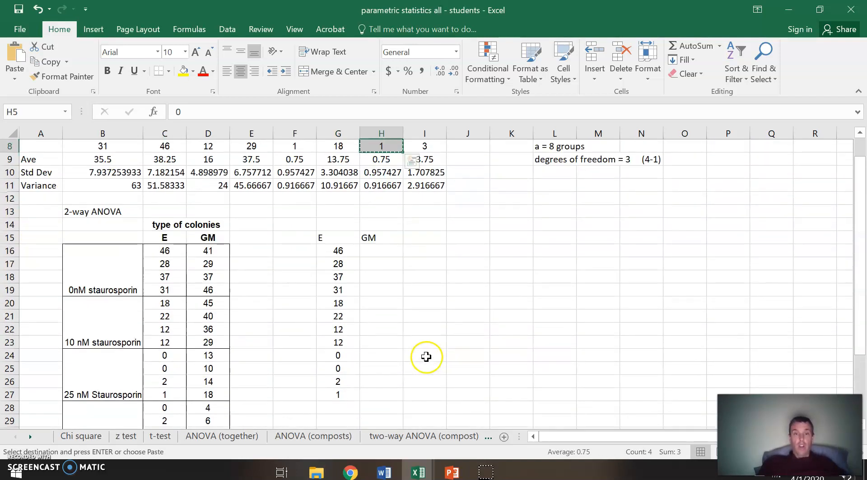
{"action": "left_click", "coordinate": [335, 407]}
{"action": "key", "text": "ctrl+v"}
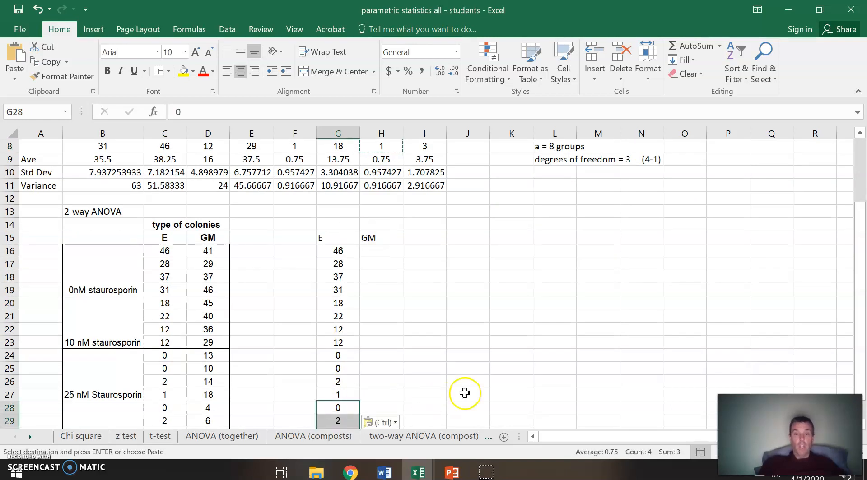
{"action": "scroll", "coordinate": [464, 393], "scroll_direction": "down", "scroll_amount": 2}
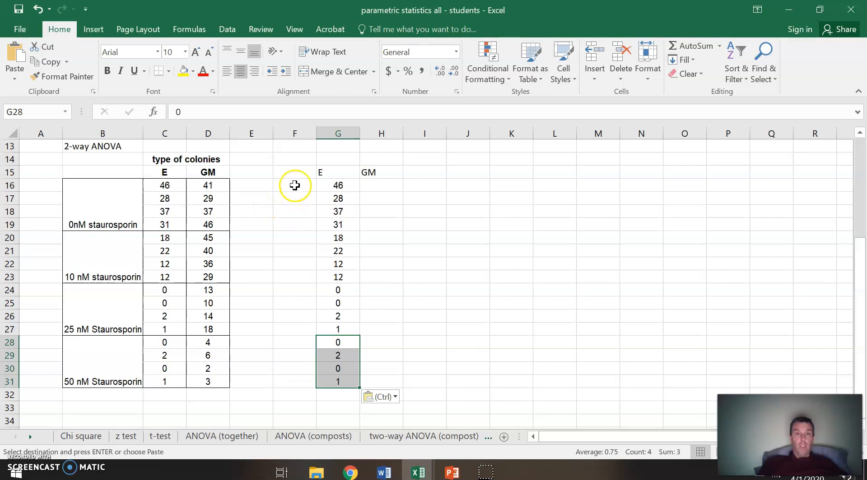
Merge and center F16:F19, copy the 0nM staurosporin label from B16 into it, and widen column F to fit.
{"action": "left_click_drag", "start_coordinate": [294, 185], "coordinate": [299, 222]}
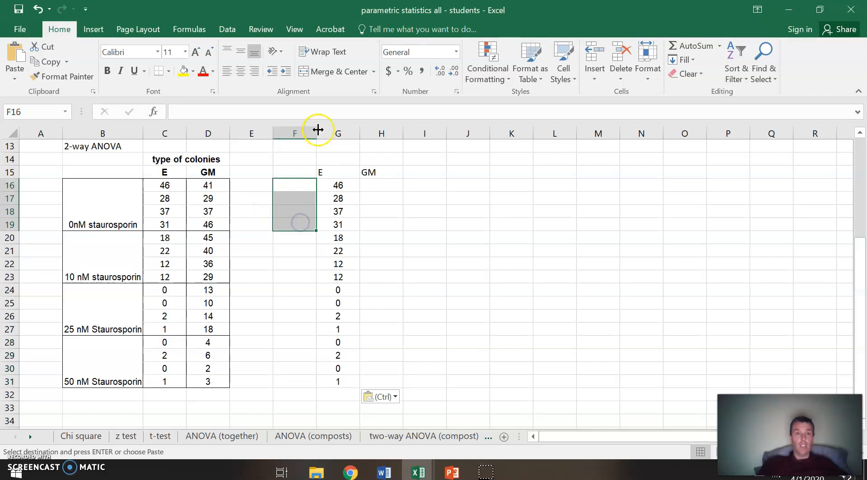
{"action": "left_click", "coordinate": [329, 72]}
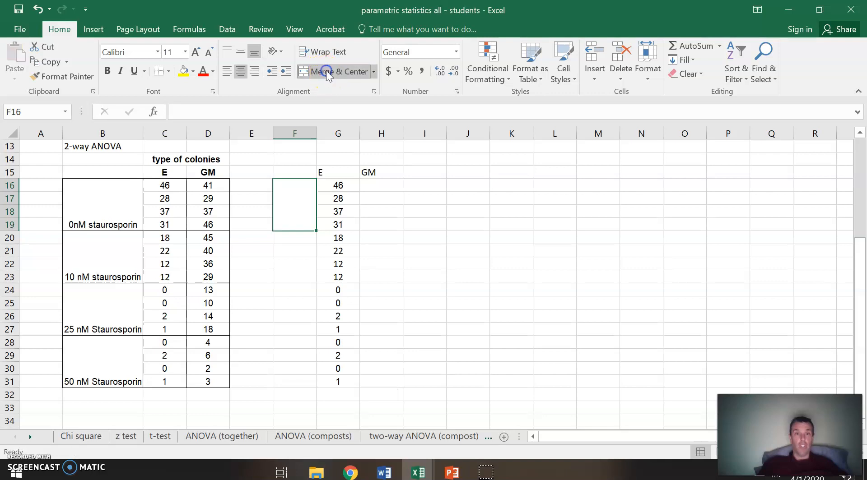
{"action": "left_click", "coordinate": [107, 217]}
{"action": "key", "text": "ctrl+c"}
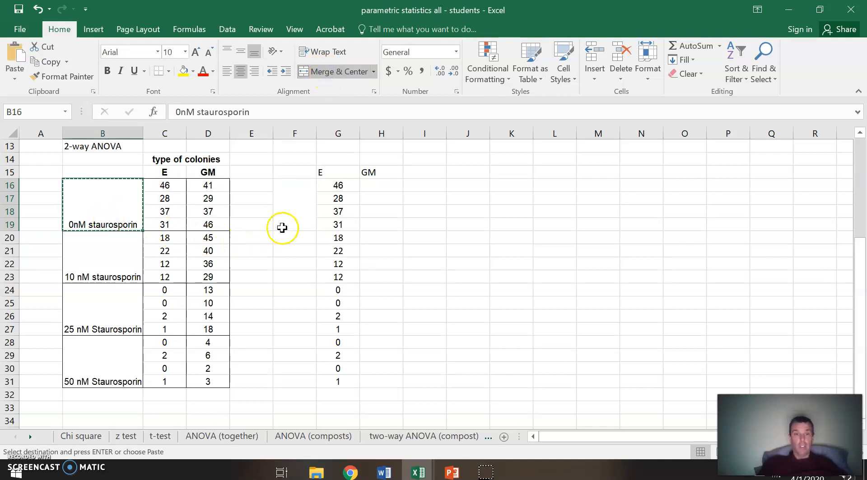
{"action": "left_click", "coordinate": [294, 219]}
{"action": "key", "text": "ctrl+v"}
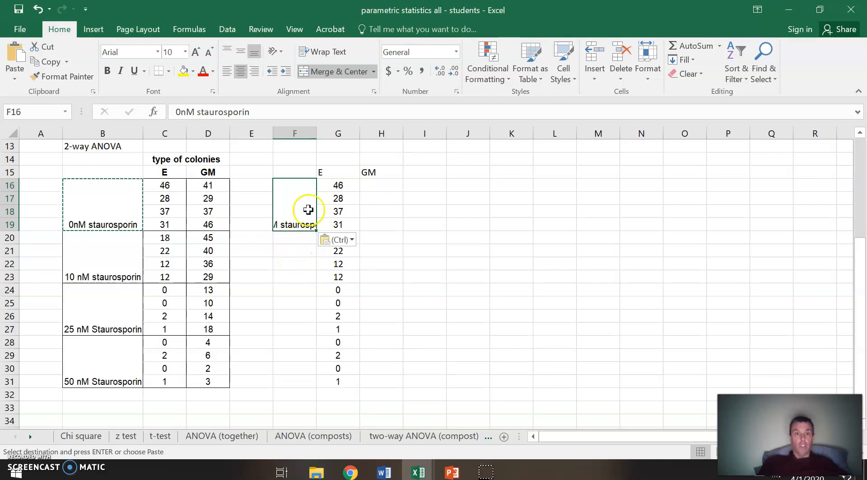
{"action": "left_click_drag", "start_coordinate": [316, 132], "coordinate": [355, 133]}
Merge and center F20:F23 and copy the 10 nM staurosporin label from B20 into it.
{"action": "left_click_drag", "start_coordinate": [312, 237], "coordinate": [315, 272]}
{"action": "left_click", "coordinate": [315, 273]}
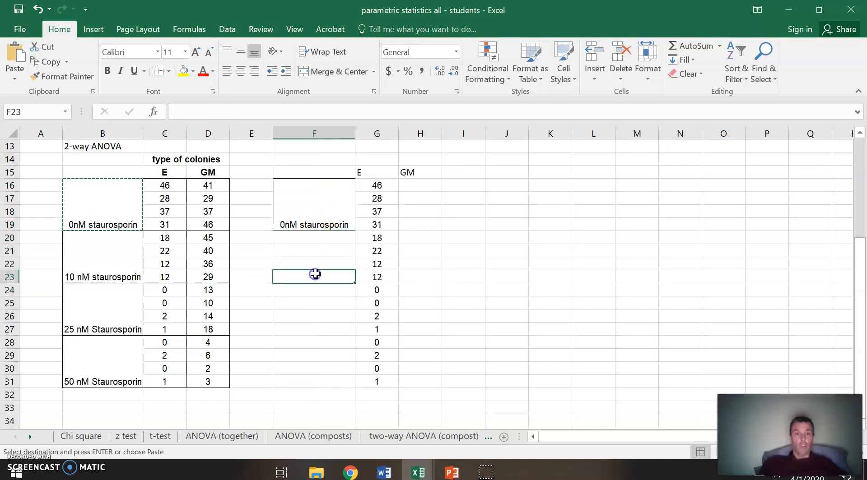
{"action": "left_click_drag", "start_coordinate": [319, 238], "coordinate": [320, 274]}
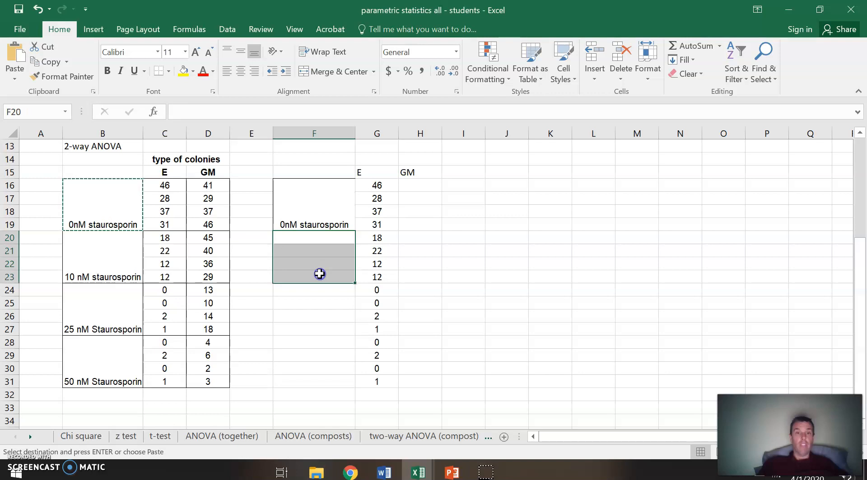
{"action": "left_click", "coordinate": [326, 72]}
{"action": "left_click", "coordinate": [114, 255]}
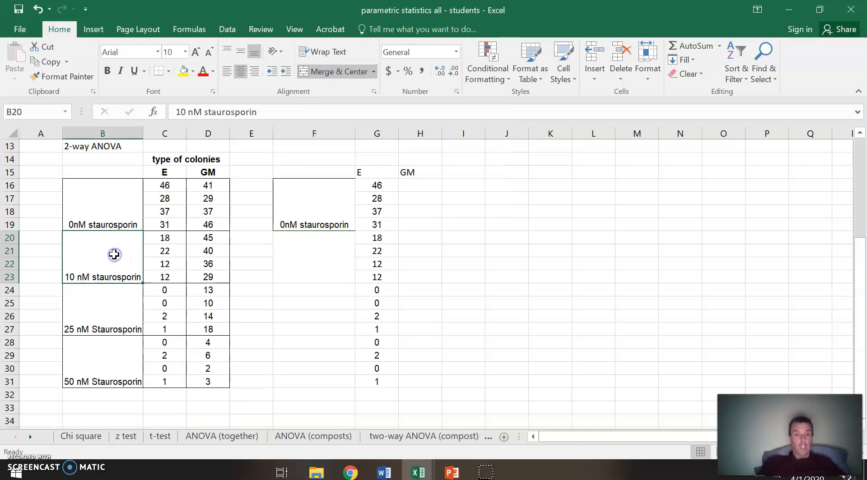
{"action": "key", "text": "ctrl+c"}
{"action": "left_click", "coordinate": [318, 274]}
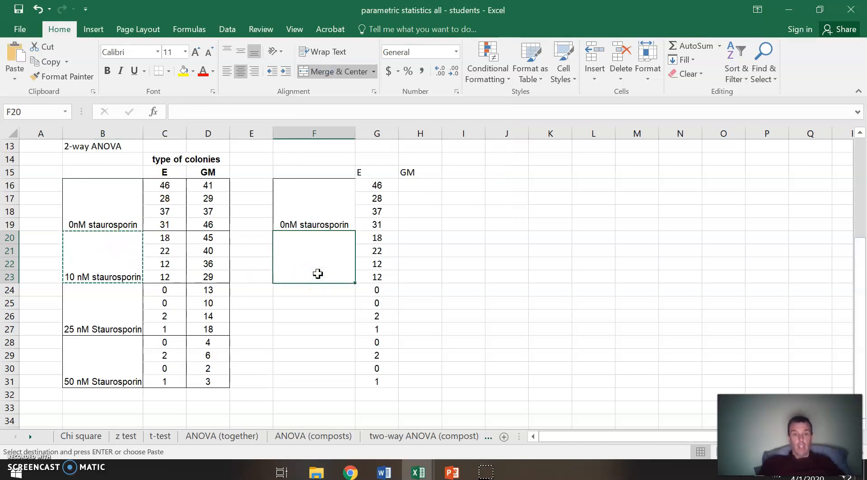
{"action": "key", "text": "ctrl+v"}
Merge and center F24:F27 and copy the 25 nM Staurosporin label from B24 into it.
{"action": "left_click_drag", "start_coordinate": [319, 293], "coordinate": [318, 326]}
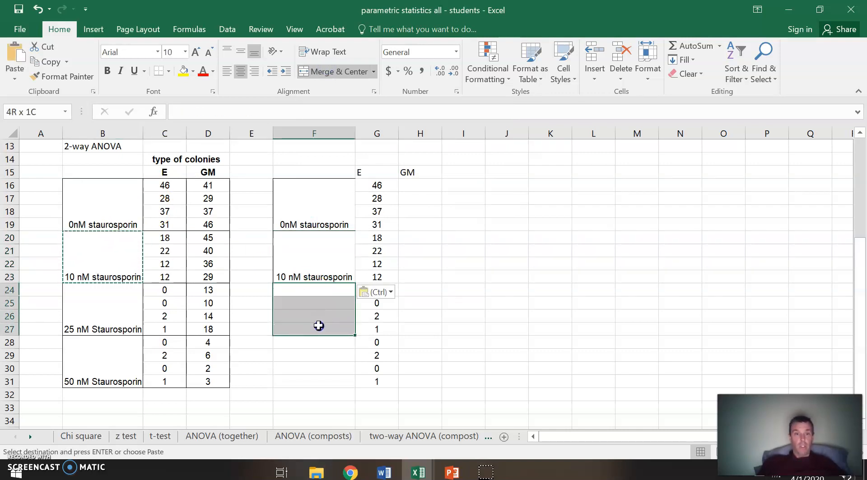
{"action": "left_click", "coordinate": [323, 71]}
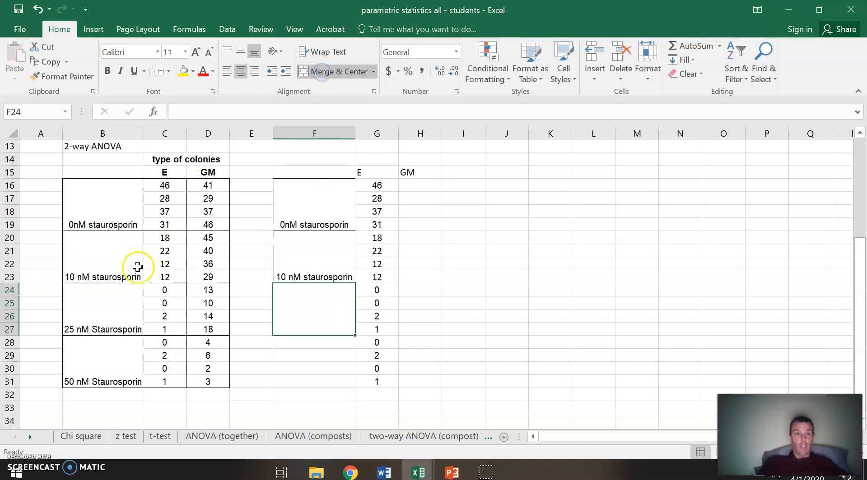
{"action": "left_click", "coordinate": [111, 298]}
{"action": "key", "text": "ctrl+c"}
{"action": "left_click", "coordinate": [302, 325]}
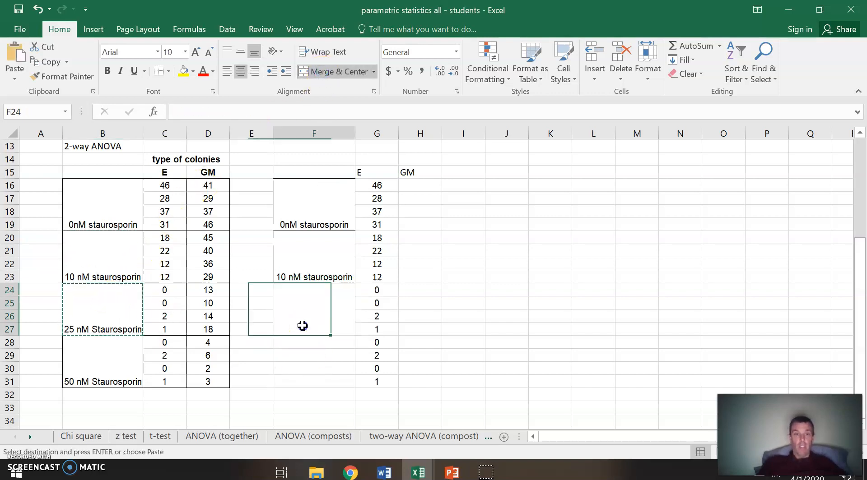
{"action": "key", "text": "ctrl+v"}
Merge and center F28:F31 and copy the 50 nM Staurosporin label from B28 into it.
{"action": "left_click_drag", "start_coordinate": [300, 344], "coordinate": [306, 381]}
{"action": "left_click", "coordinate": [323, 72]}
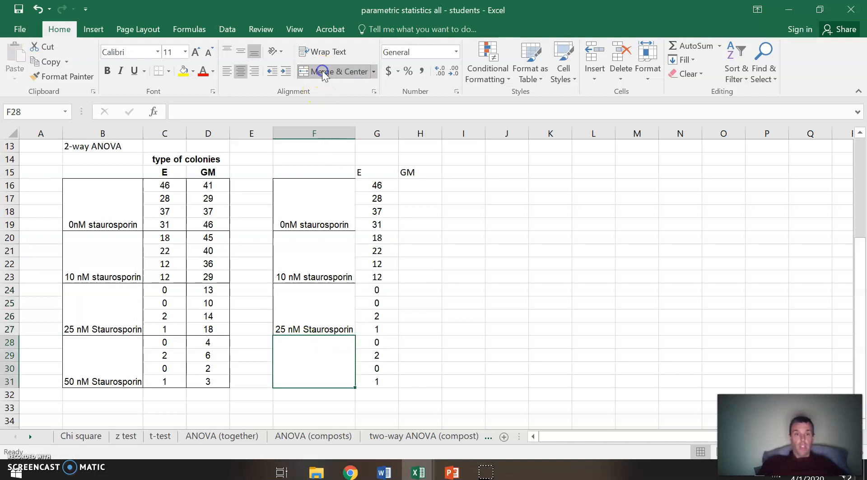
{"action": "left_click", "coordinate": [111, 377]}
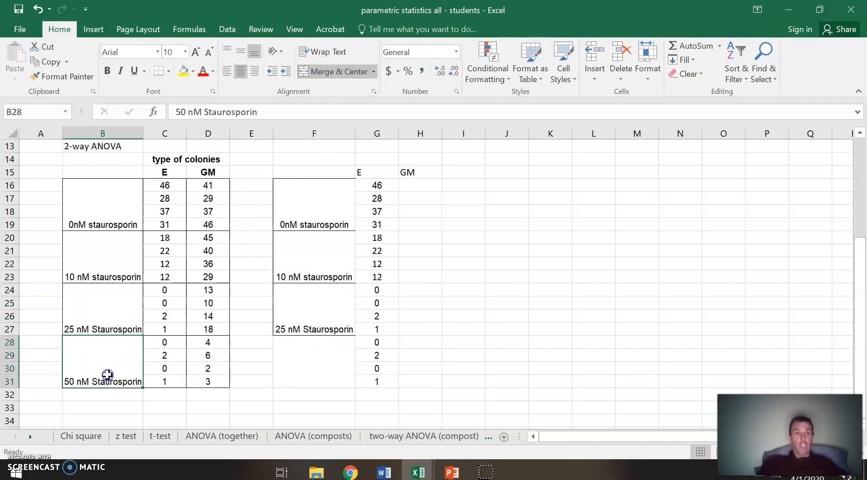
{"action": "key", "text": "ctrl+c"}
{"action": "left_click", "coordinate": [320, 354]}
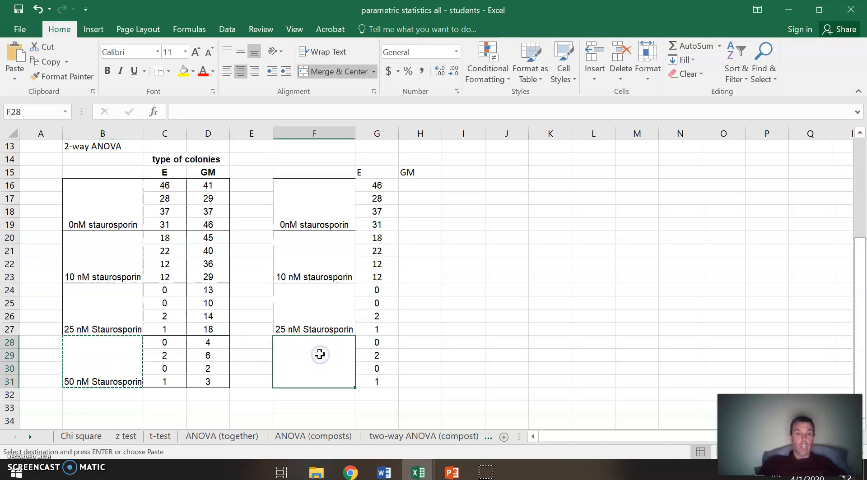
{"action": "key", "text": "ctrl+v"}
Copy the four 0nM staurosporin GM values from C5:C8 into the new GM column starting at H16.
{"action": "scroll", "coordinate": [434, 262], "scroll_direction": "down", "scroll_amount": 1}
{"action": "scroll", "coordinate": [435, 261], "scroll_direction": "up", "scroll_amount": 5}
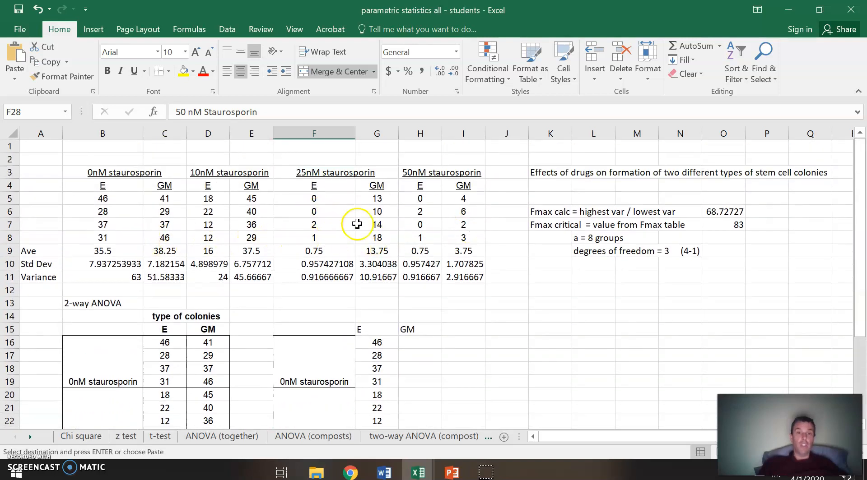
{"action": "scroll", "coordinate": [436, 323], "scroll_direction": "down", "scroll_amount": 3}
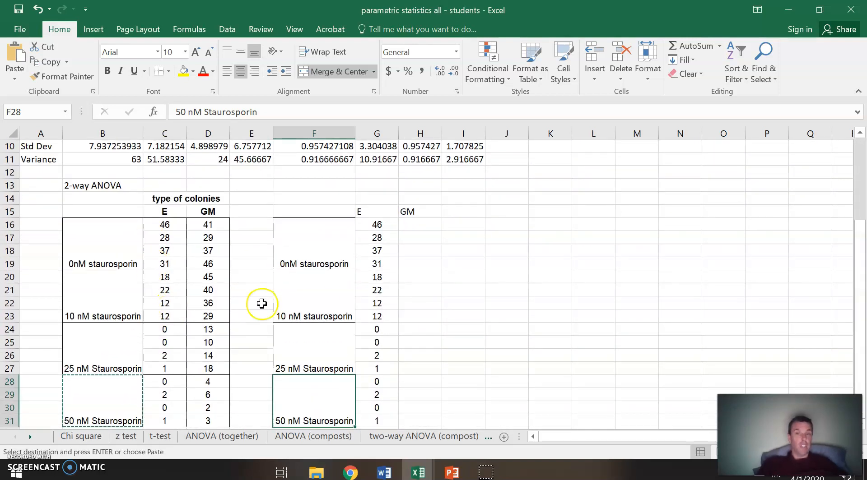
{"action": "scroll", "coordinate": [441, 306], "scroll_direction": "up", "scroll_amount": 3}
{"action": "left_click_drag", "start_coordinate": [175, 197], "coordinate": [175, 238]}
{"action": "key", "text": "ctrl+c"}
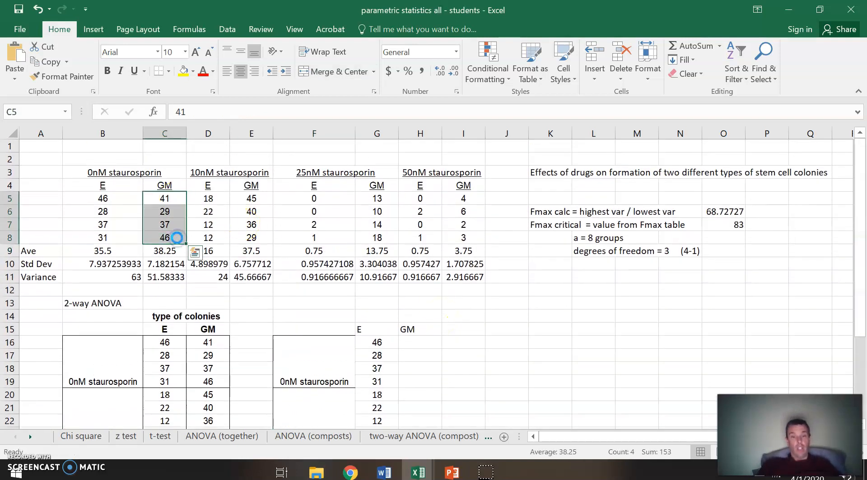
{"action": "left_click", "coordinate": [410, 339]}
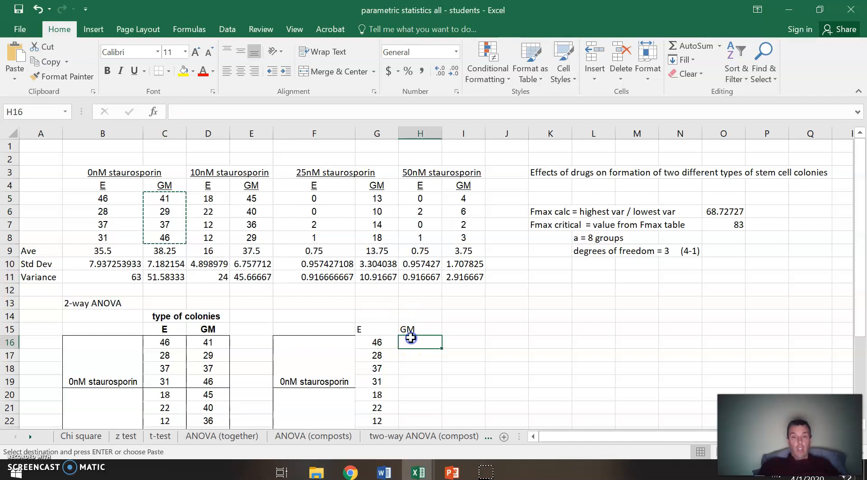
{"action": "key", "text": "ctrl+v"}
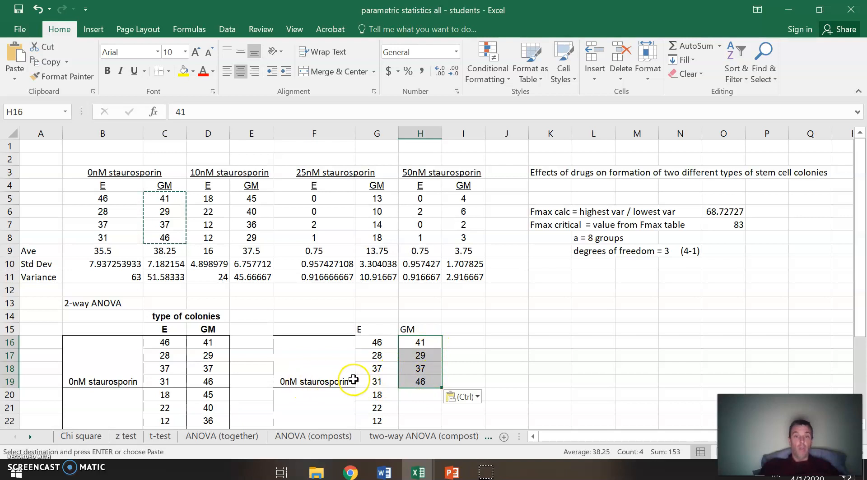
Copy the four 10nM staurosporin GM values from E5:E8 into the GM column starting at H20.
{"action": "left_click_drag", "start_coordinate": [247, 199], "coordinate": [246, 235]}
{"action": "key", "text": "ctrl+c"}
{"action": "scroll", "coordinate": [441, 381], "scroll_direction": "down", "scroll_amount": 2}
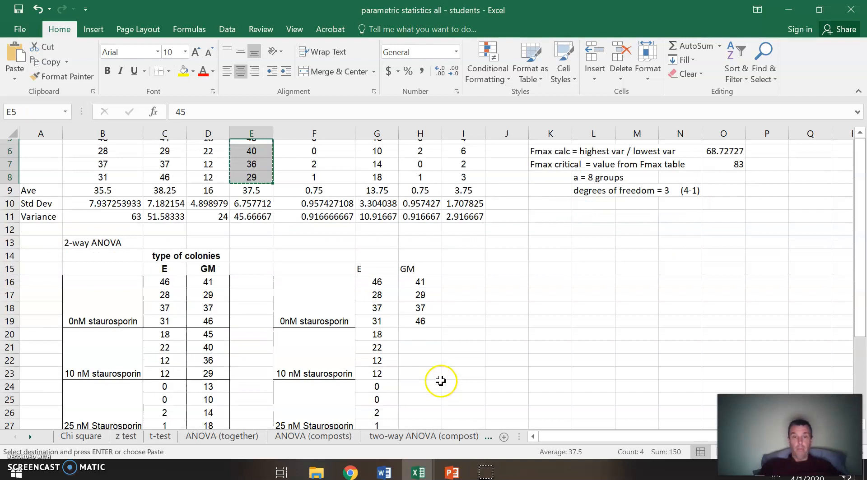
{"action": "left_click", "coordinate": [422, 342]}
{"action": "key", "text": "ctrl+v"}
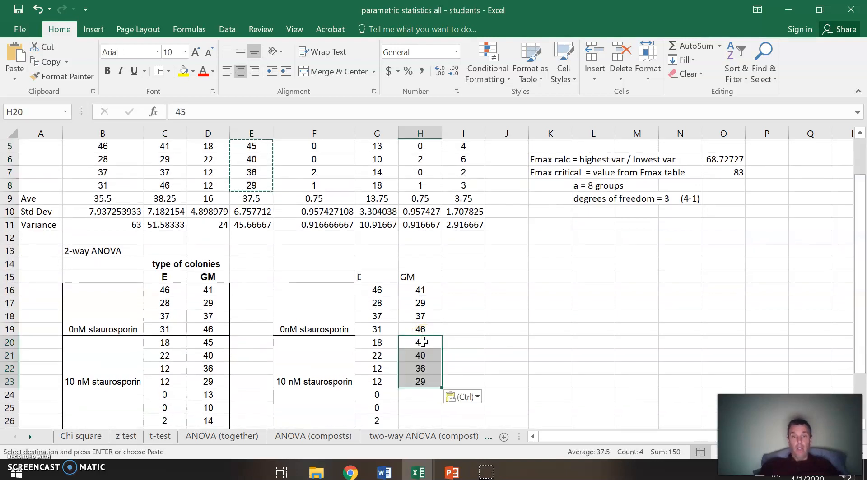
Copy the four 25nM staurosporin GM values from G5:G8 into the GM column starting at H24.
{"action": "scroll", "coordinate": [507, 312], "scroll_direction": "up", "scroll_amount": 1}
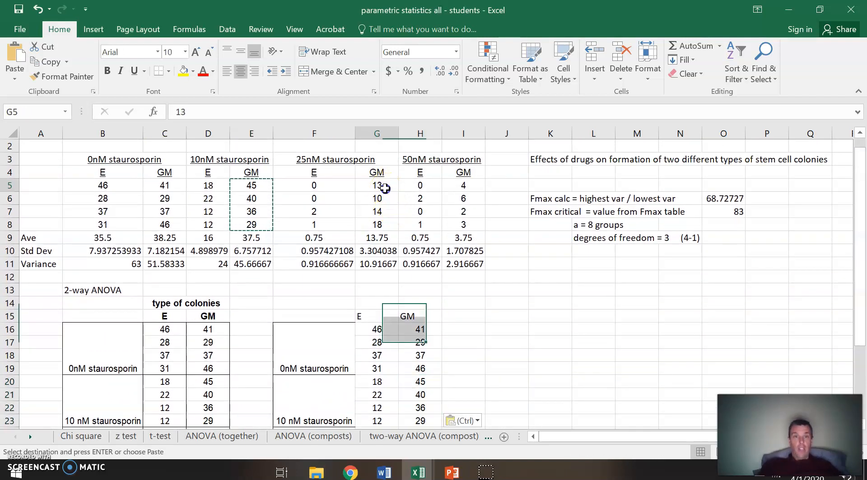
{"action": "left_click_drag", "start_coordinate": [378, 184], "coordinate": [380, 224]}
{"action": "key", "text": "ctrl+c"}
{"action": "scroll", "coordinate": [469, 324], "scroll_direction": "down", "scroll_amount": 3}
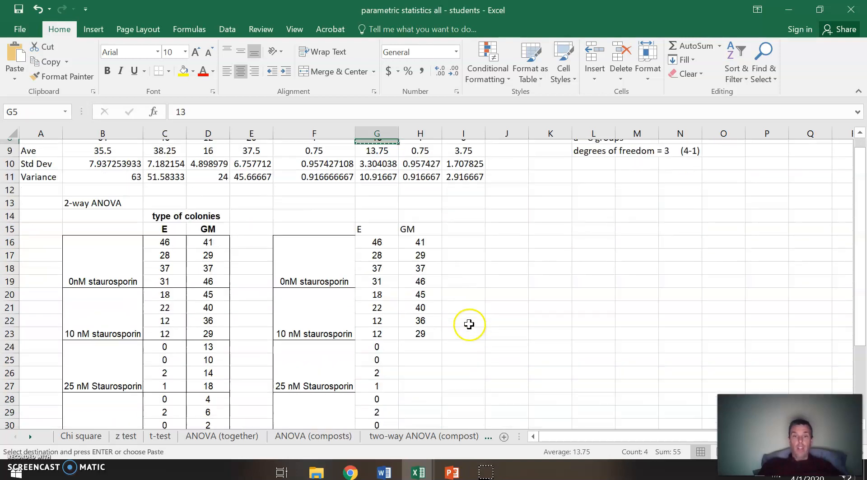
{"action": "left_click", "coordinate": [431, 328]}
{"action": "key", "text": "ctrl+v"}
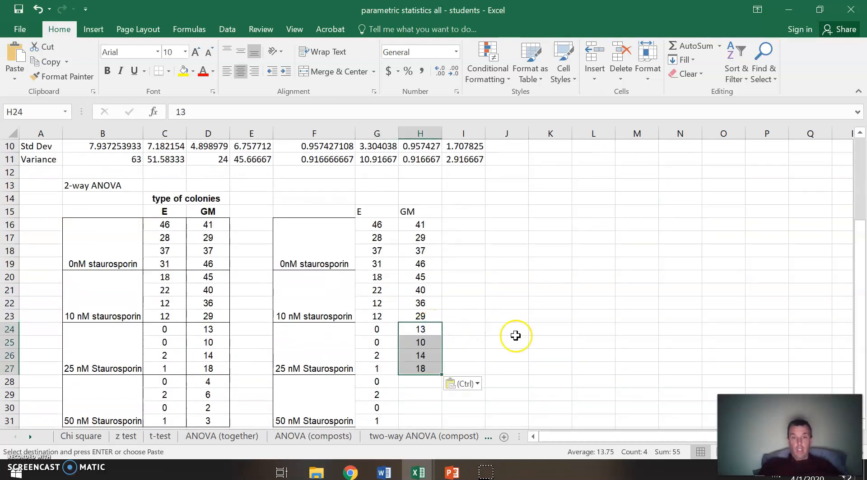
Copy the four 50nM staurosporin GM values from I5:I8 into the GM column starting at H28.
{"action": "scroll", "coordinate": [516, 331], "scroll_direction": "up", "scroll_amount": 3}
{"action": "left_click_drag", "start_coordinate": [460, 184], "coordinate": [460, 222]}
{"action": "key", "text": "ctrl+c"}
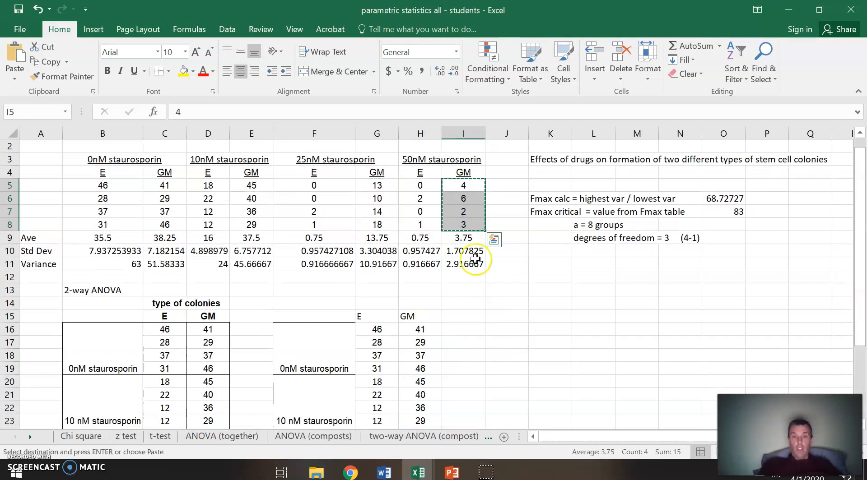
{"action": "scroll", "coordinate": [503, 358], "scroll_direction": "down", "scroll_amount": 2}
{"action": "left_click", "coordinate": [426, 392]}
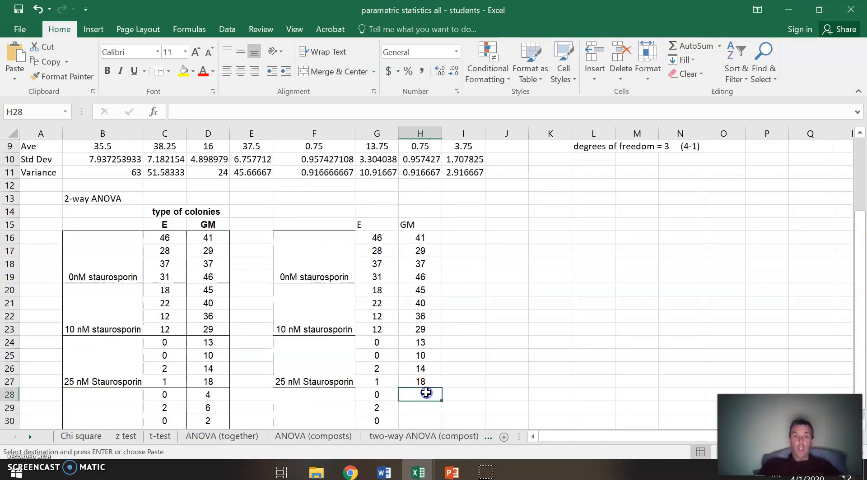
{"action": "key", "text": "ctrl+v"}
{"action": "scroll", "coordinate": [572, 356], "scroll_direction": "down", "scroll_amount": 1}
{"action": "scroll", "coordinate": [572, 355], "scroll_direction": "down", "scroll_amount": 2}
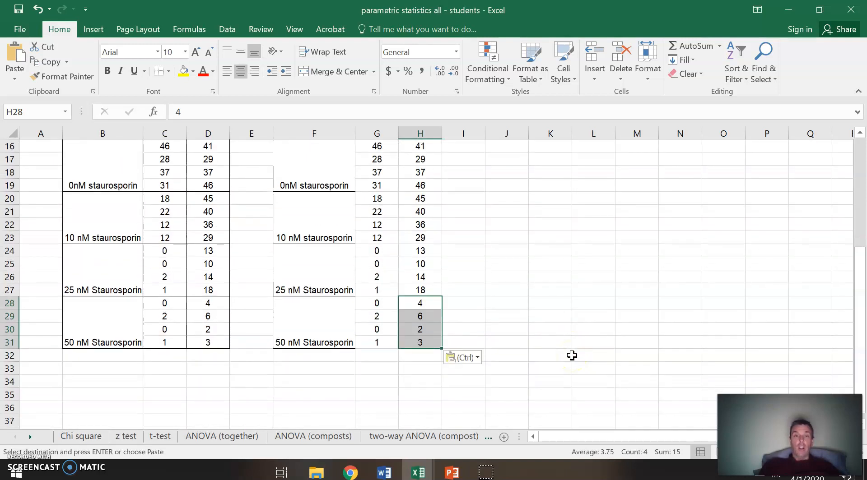
{"action": "scroll", "coordinate": [573, 355], "scroll_direction": "up", "scroll_amount": 2}
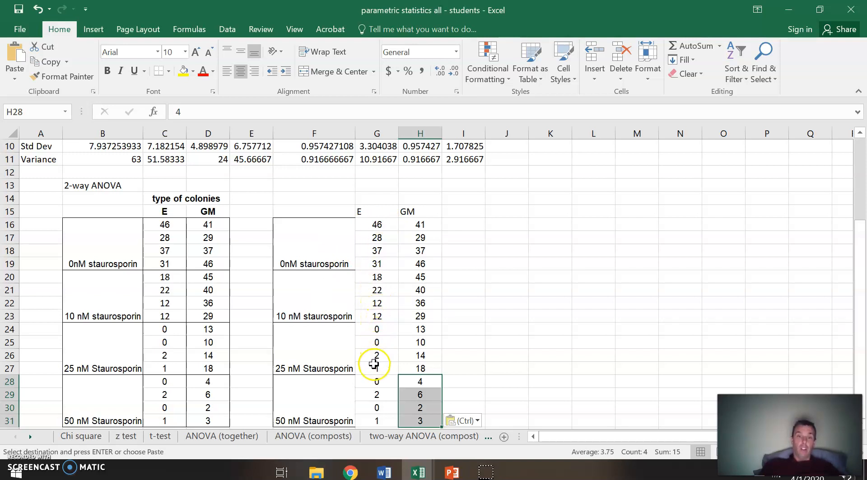
{"action": "scroll", "coordinate": [540, 362], "scroll_direction": "down", "scroll_amount": 2}
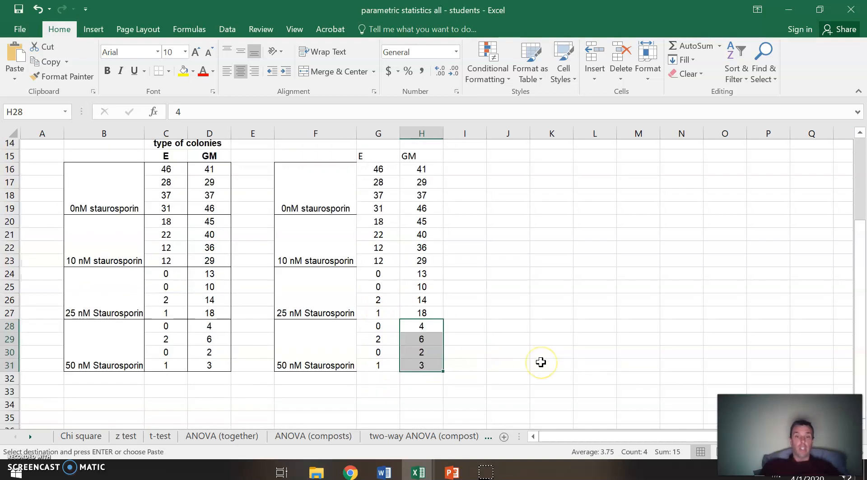
{"action": "left_click", "coordinate": [541, 365]}
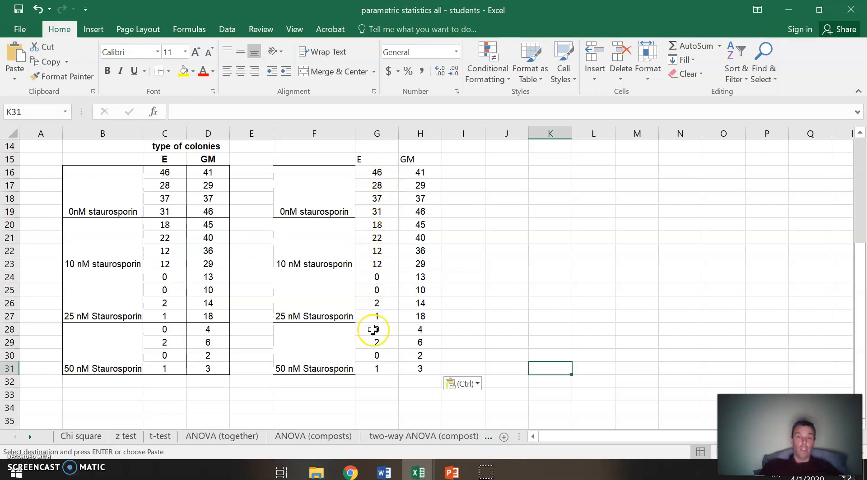
Start an Anova: Two-Factor With Replication analysis using the labelled colony table B15:D31 as the input range.
{"action": "scroll", "coordinate": [516, 327], "scroll_direction": "up", "scroll_amount": 3}
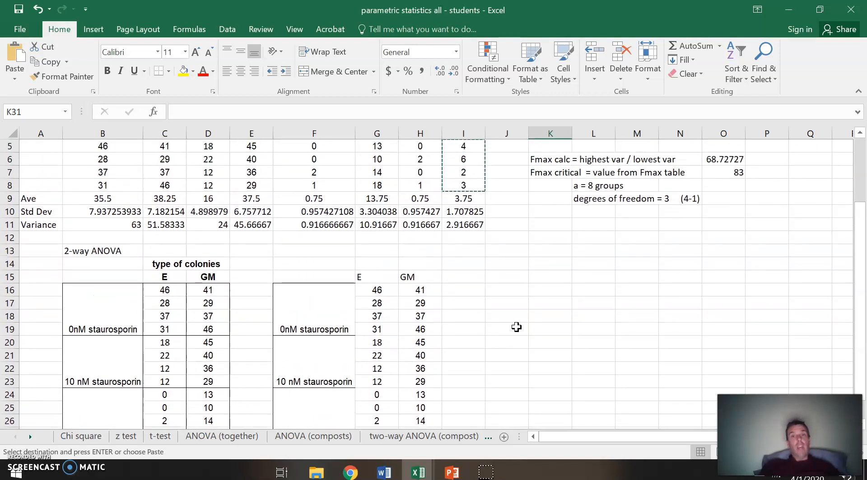
{"action": "left_click", "coordinate": [228, 29]}
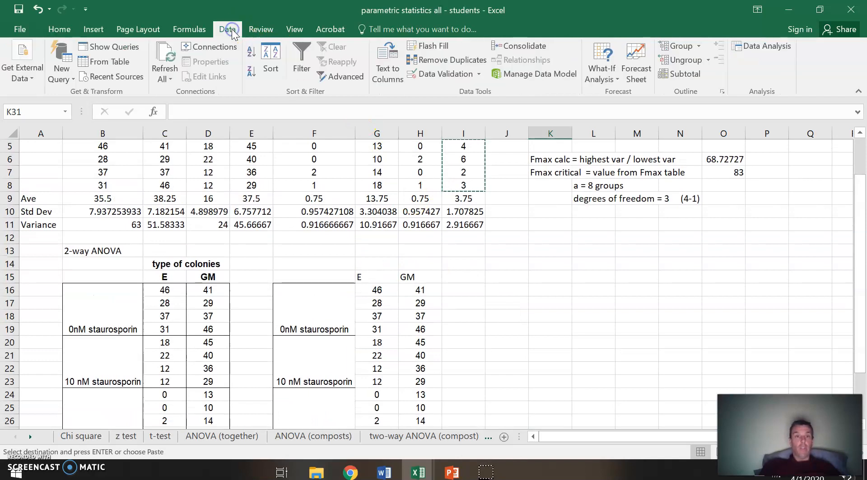
{"action": "left_click", "coordinate": [760, 46]}
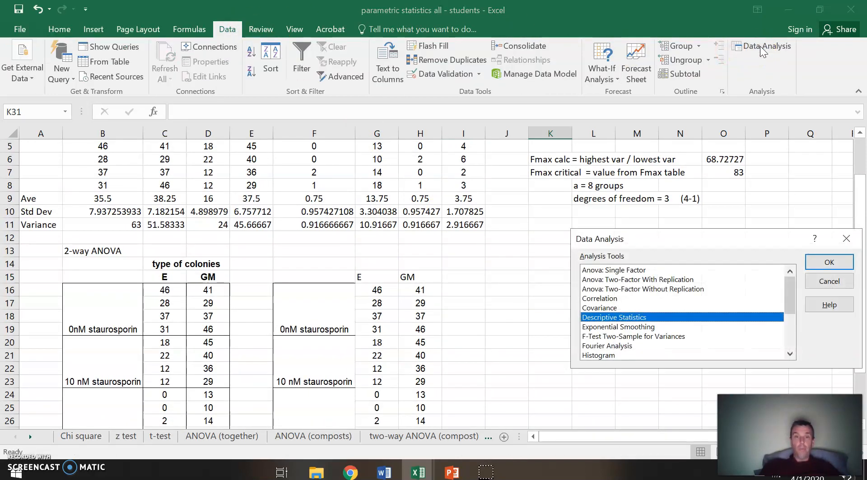
{"action": "double_click", "coordinate": [646, 279]}
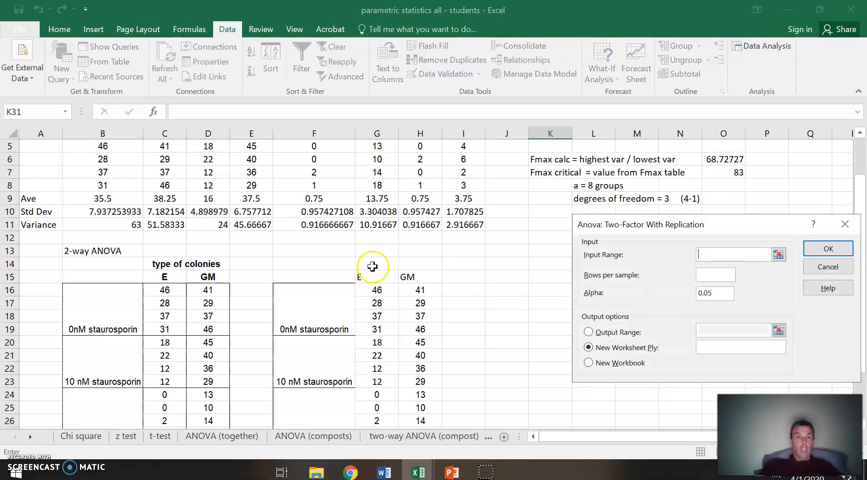
{"action": "left_click_drag", "start_coordinate": [100, 274], "coordinate": [202, 446]}
{"action": "left_click_drag", "start_coordinate": [203, 412], "coordinate": [205, 356]}
{"action": "scroll", "coordinate": [512, 361], "scroll_direction": "up", "scroll_amount": 1}
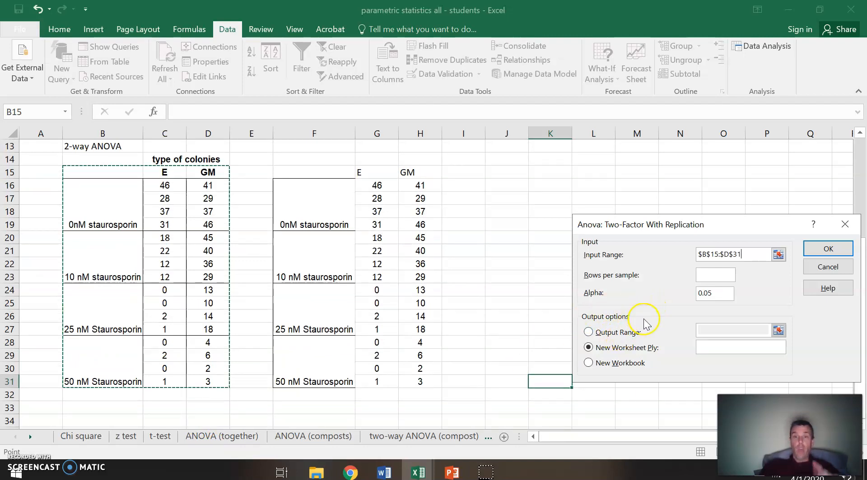
Set 4 rows per sample, direct the output to K14 on the same sheet, and run the two-factor ANOVA.
{"action": "left_click", "coordinate": [717, 274]}
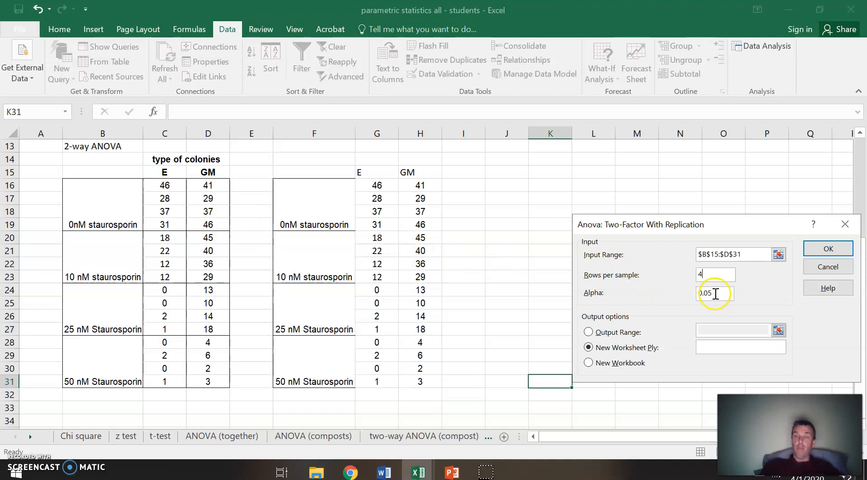
{"action": "left_click", "coordinate": [588, 333]}
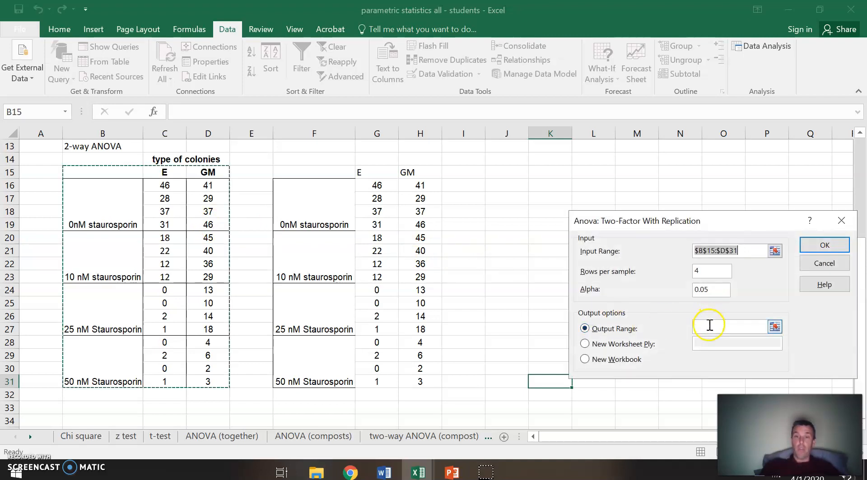
{"action": "left_click", "coordinate": [709, 326]}
{"action": "left_click", "coordinate": [542, 160]}
{"action": "left_click", "coordinate": [822, 245]}
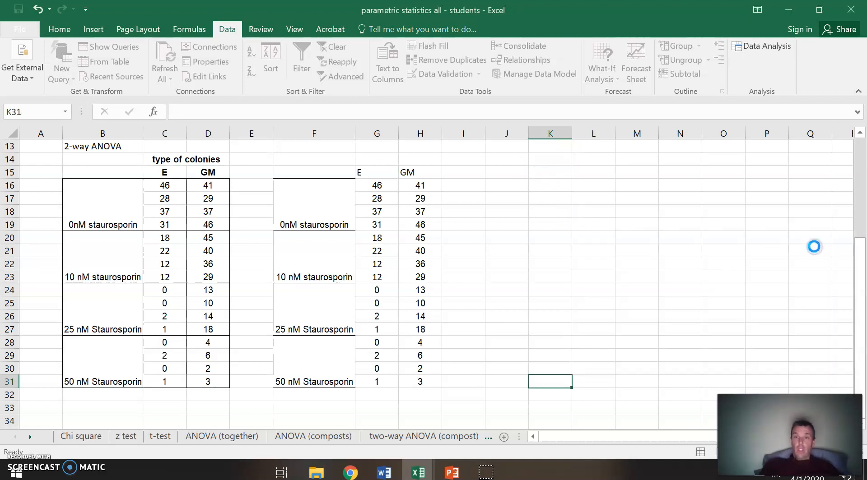
Review the two-factor ANOVA output, comparing its group summaries and ANOVA table with the labelled source data.
{"action": "scroll", "coordinate": [776, 343], "scroll_direction": "down", "scroll_amount": 1}
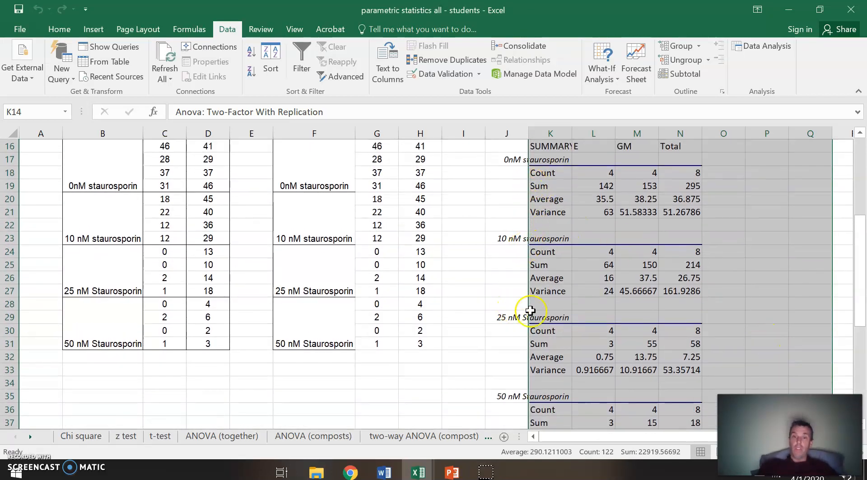
{"action": "scroll", "coordinate": [726, 321], "scroll_direction": "down", "scroll_amount": 7}
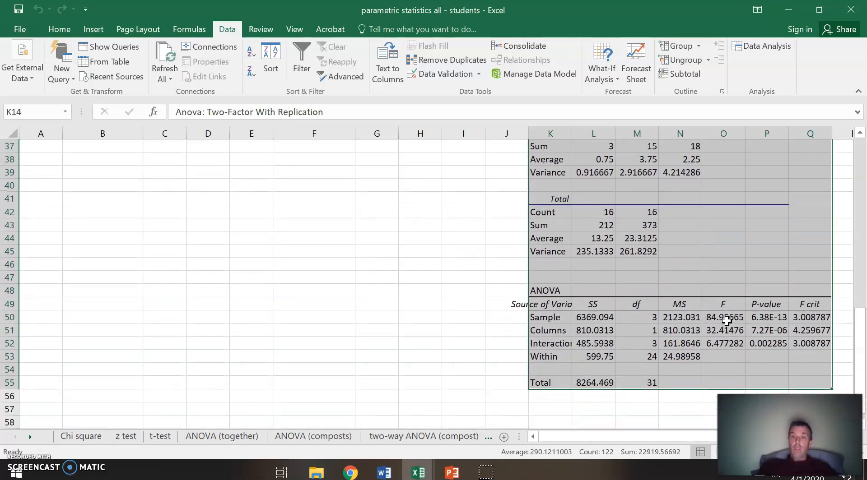
{"action": "left_click_drag", "start_coordinate": [628, 438], "coordinate": [681, 433]}
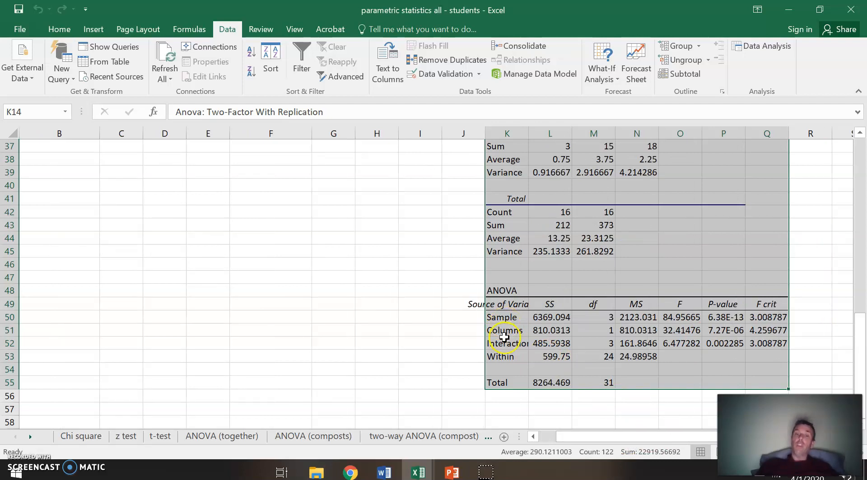
{"action": "scroll", "coordinate": [439, 306], "scroll_direction": "up", "scroll_amount": 8}
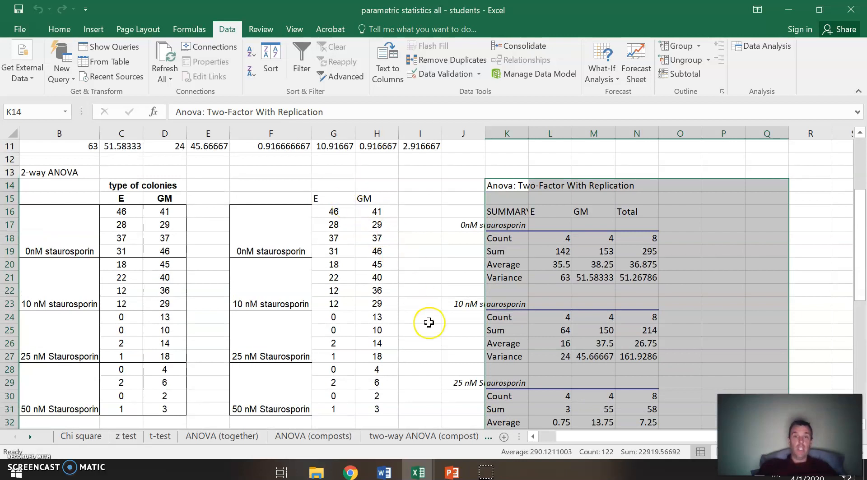
{"action": "scroll", "coordinate": [445, 335], "scroll_direction": "down", "scroll_amount": 7}
{"action": "scroll", "coordinate": [446, 337], "scroll_direction": "down", "scroll_amount": 2}
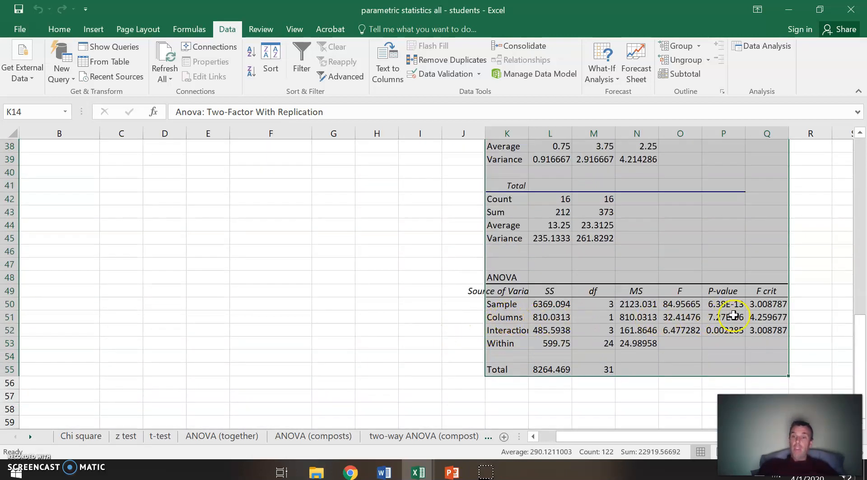
Examine the Sample, Columns and Interaction P-values in P50:P52 and relate them to the staurosporin and colony-type data.
{"action": "left_click", "coordinate": [733, 318]}
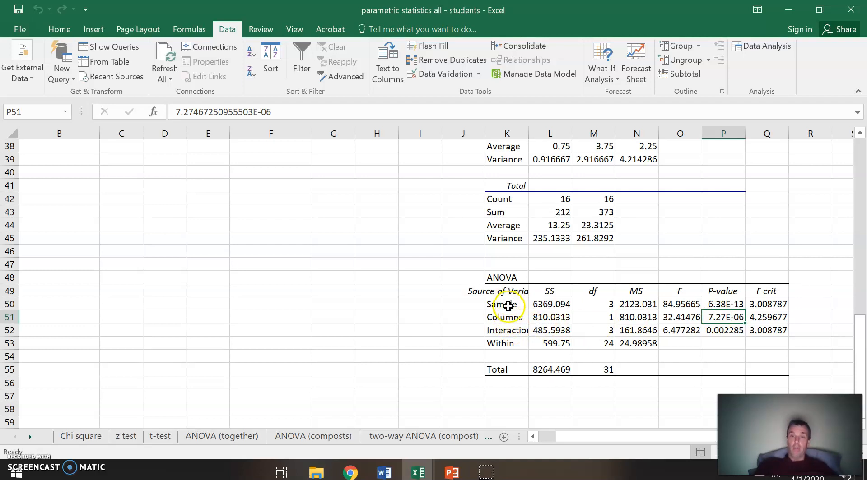
{"action": "left_click", "coordinate": [724, 303]}
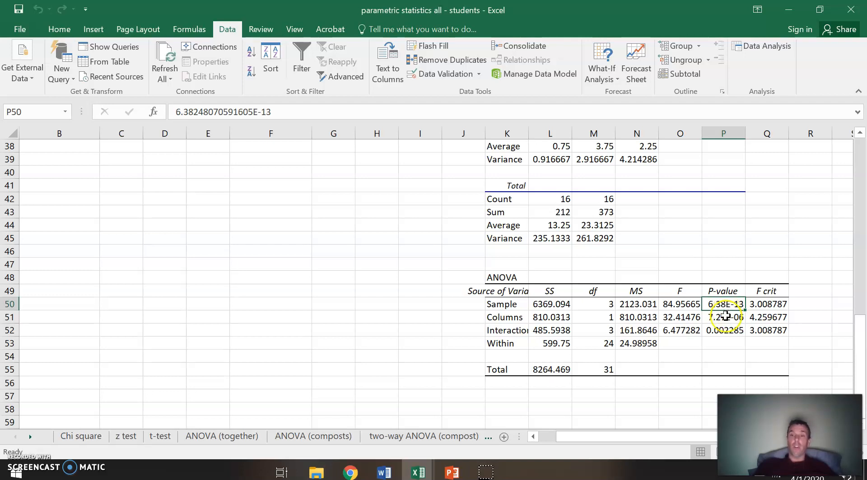
{"action": "left_click", "coordinate": [725, 317]}
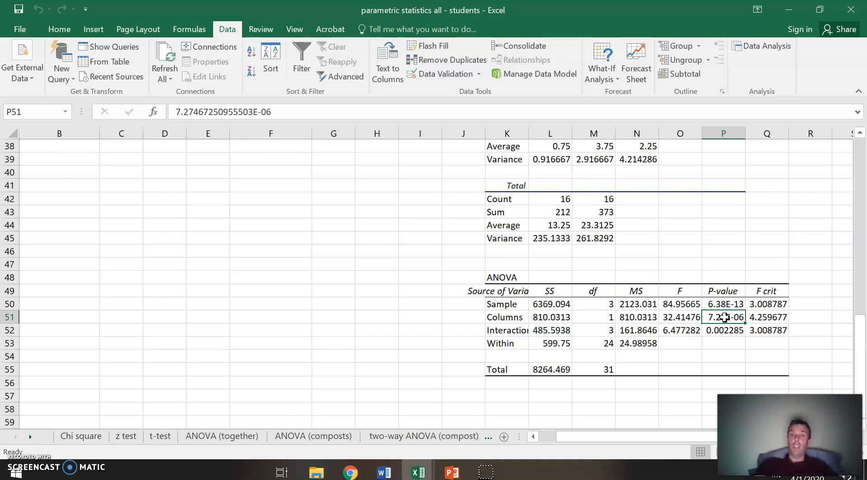
{"action": "left_click", "coordinate": [724, 331]}
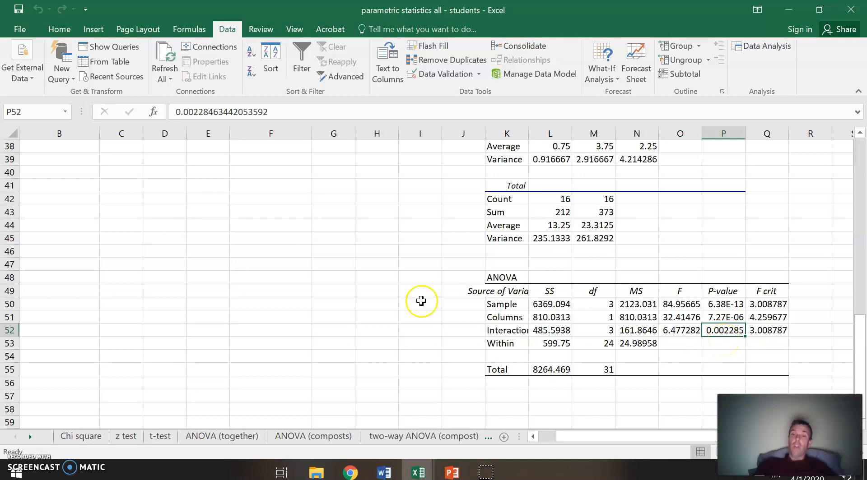
{"action": "scroll", "coordinate": [326, 296], "scroll_direction": "up", "scroll_amount": 2}
{"action": "scroll", "coordinate": [327, 295], "scroll_direction": "up", "scroll_amount": 8}
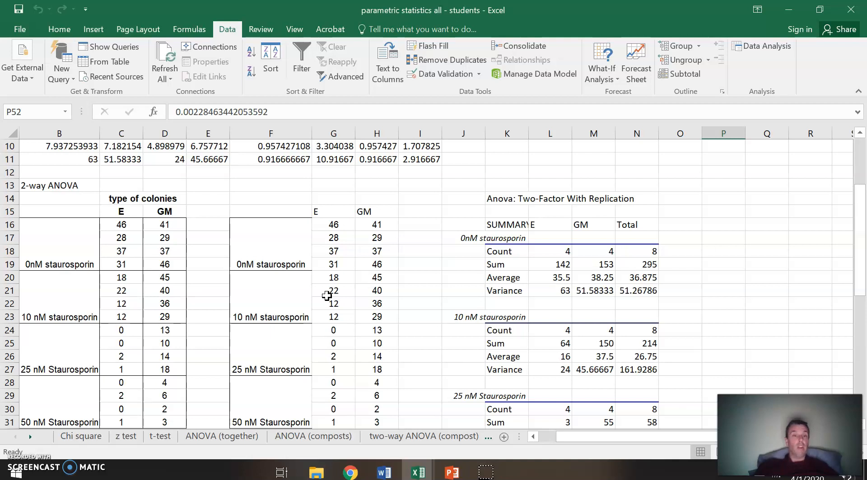
{"action": "scroll", "coordinate": [327, 296], "scroll_direction": "up", "scroll_amount": 3}
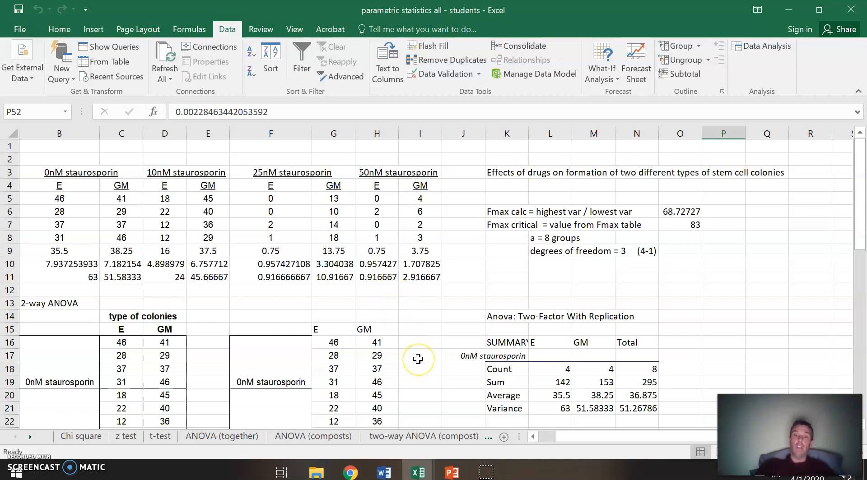
{"action": "scroll", "coordinate": [418, 358], "scroll_direction": "down", "scroll_amount": 14}
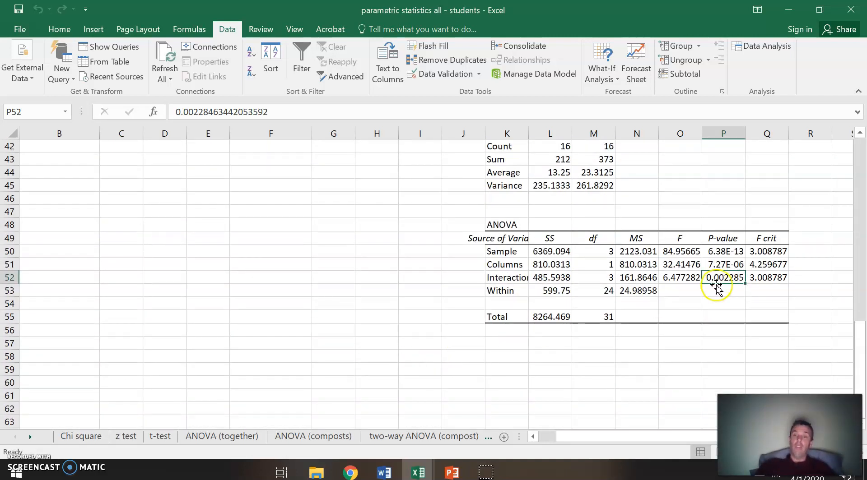